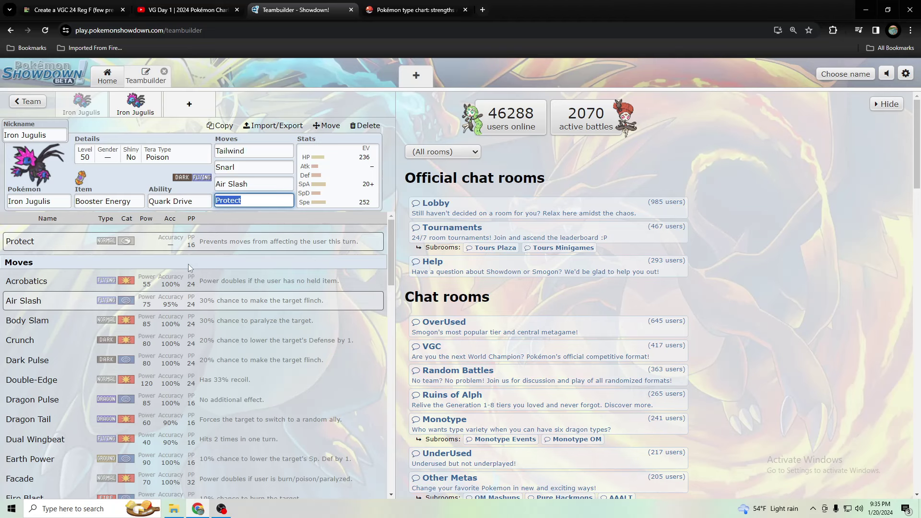
Step: Compare the Iron Jugulis set's moves and typing with the tournament team shown in the YouTube video and the Pokémon type chart
left_click(187, 10)
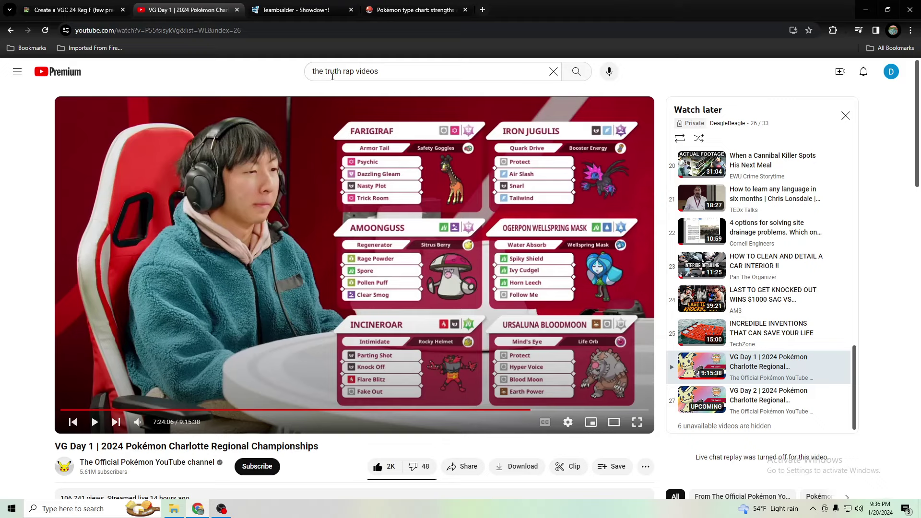
left_click(311, 4)
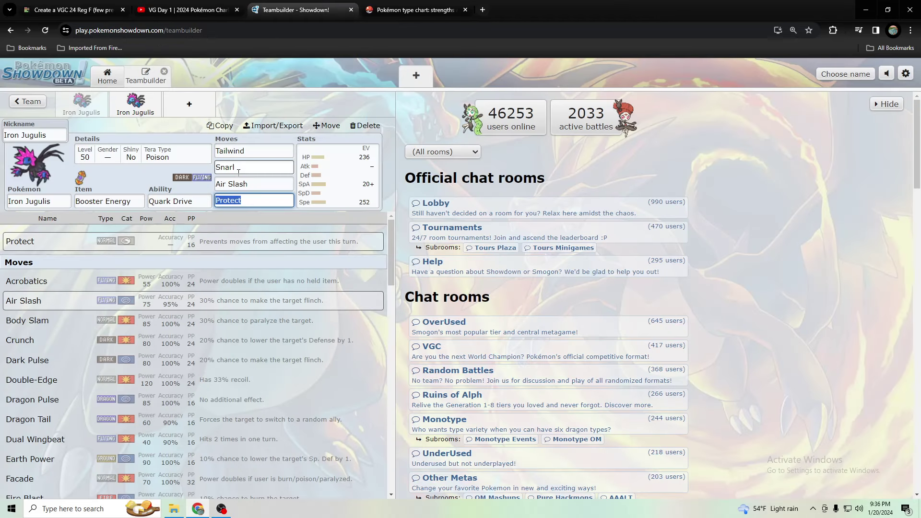
left_click(384, 11)
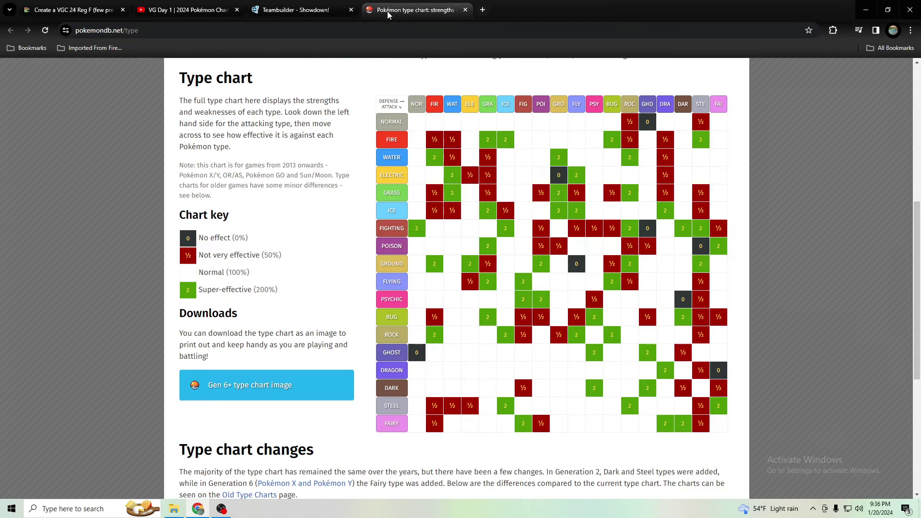
left_click(261, 6)
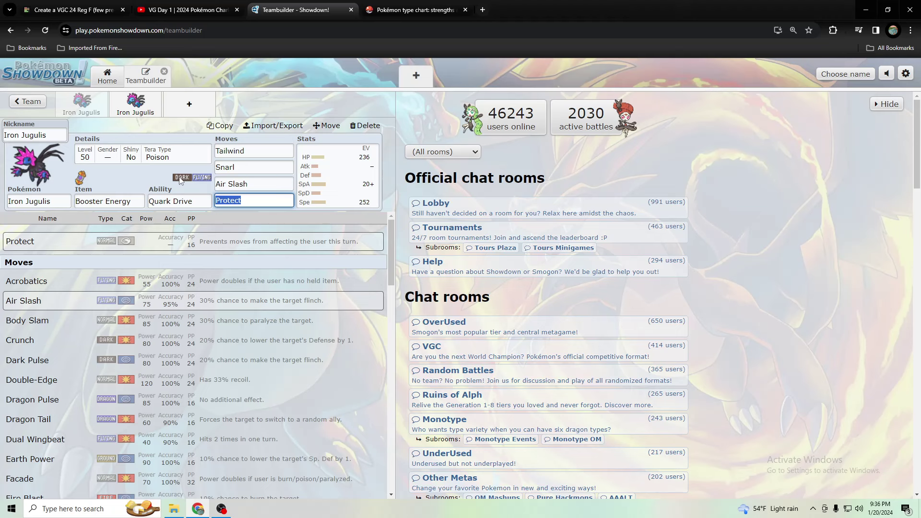
left_click(406, 10)
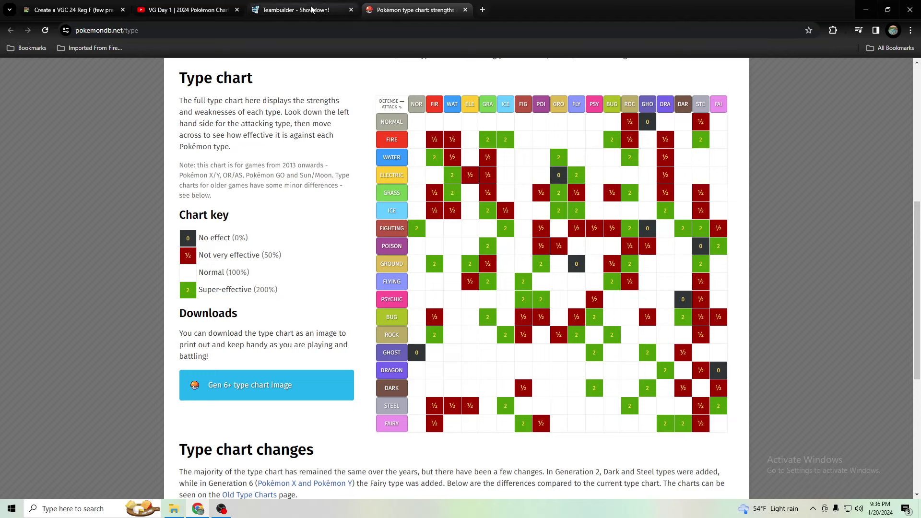
left_click(295, 9)
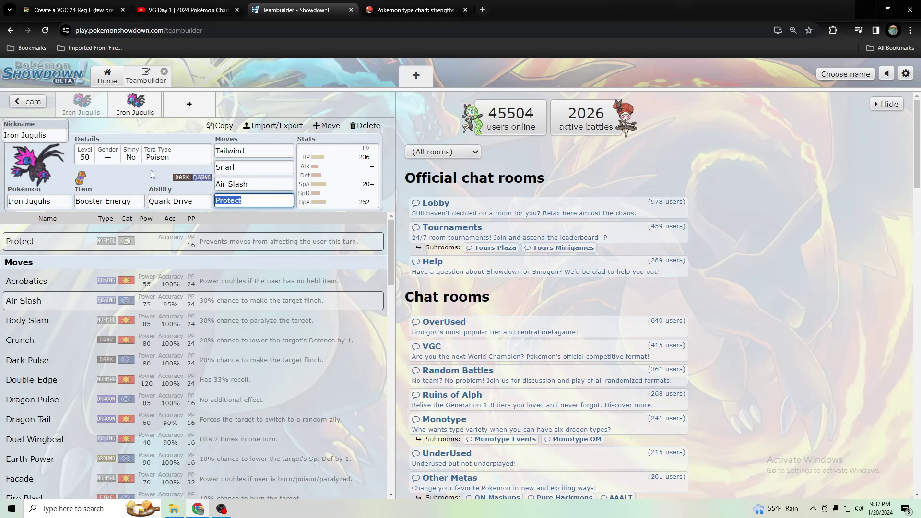
left_click(260, 184)
left_click(261, 164)
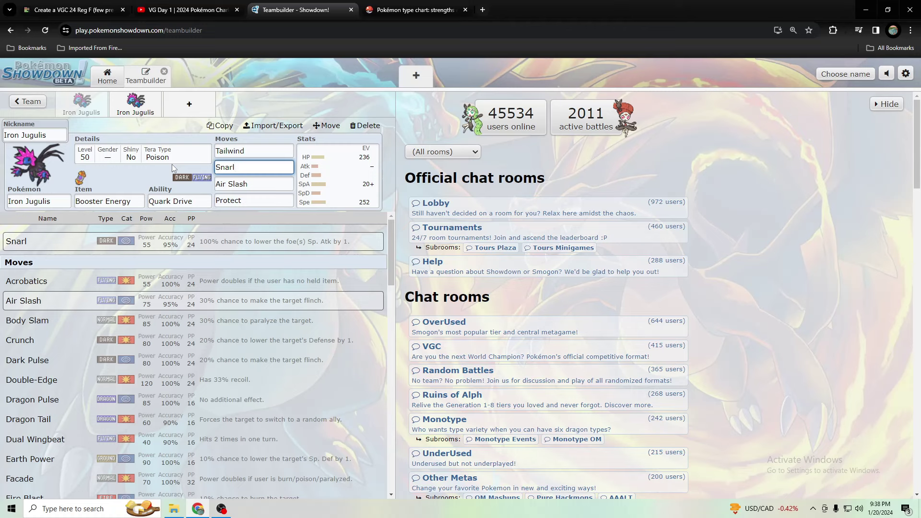
Step: Set the Tera Type of the first Iron Jugulis, the one with an empty fourth move slot, to Steel
left_click(82, 103)
left_click(142, 156)
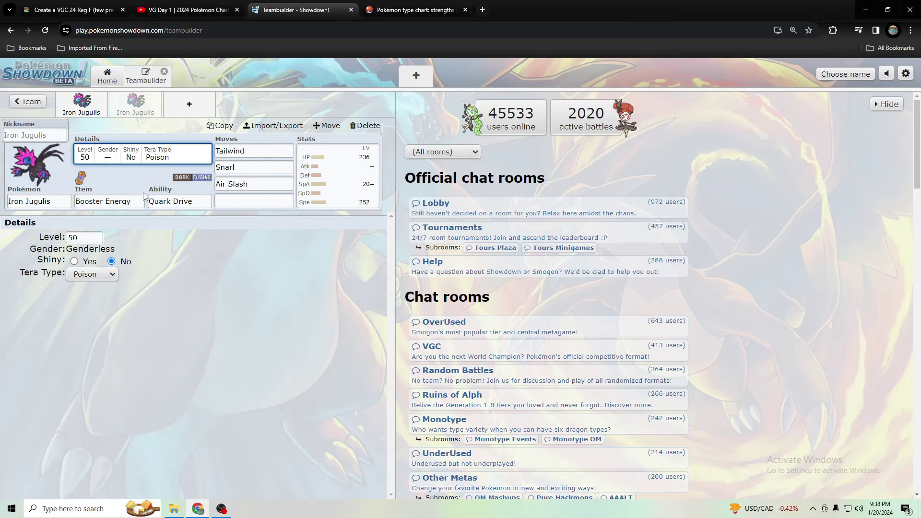
left_click(110, 274)
left_click(110, 425)
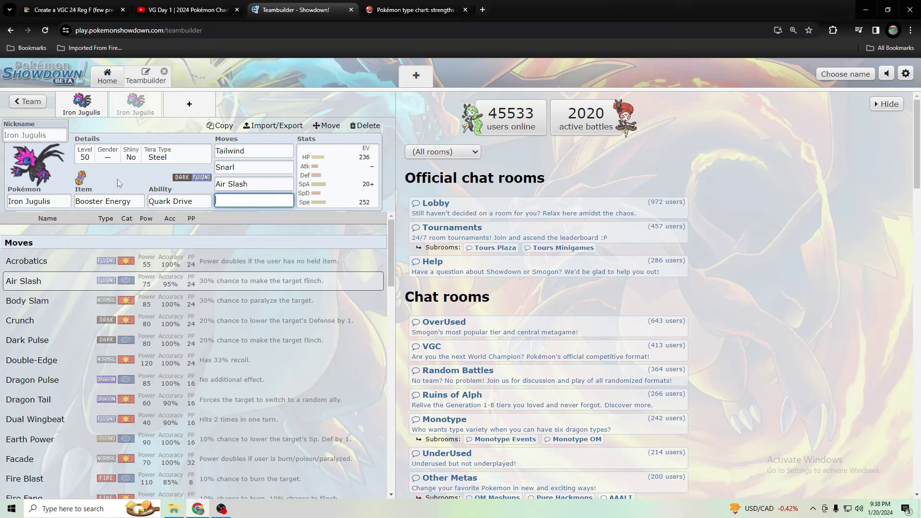
Step: Nickname the Steel Tera Iron Jugulis "Rain Team"
left_click(50, 135)
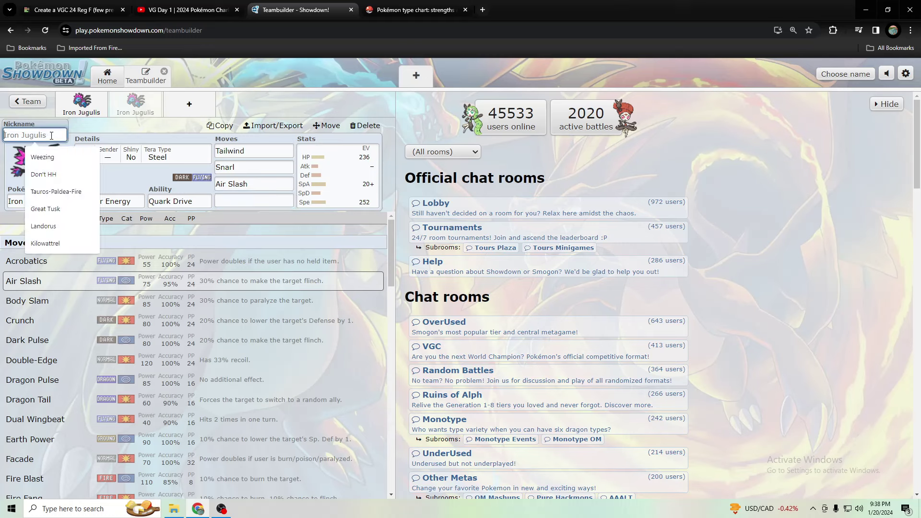
type("Rain Team")
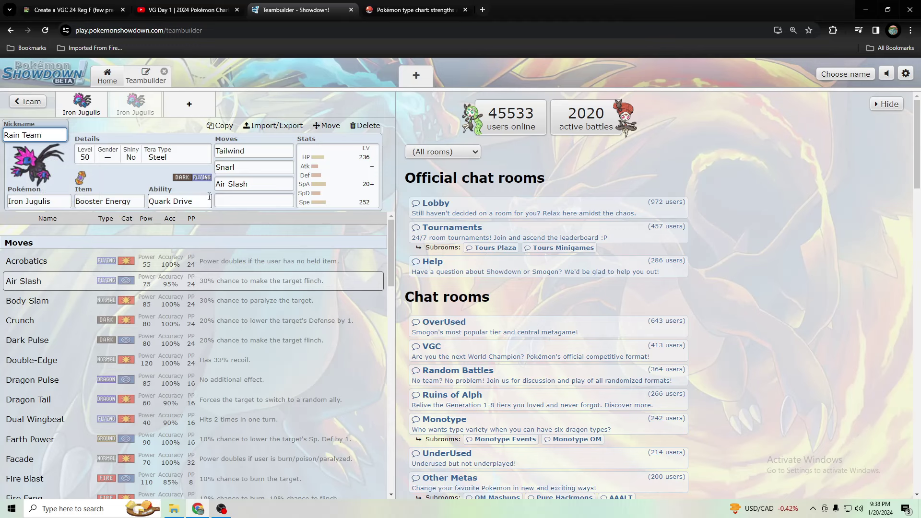
key("Return")
Step: Review the four moves of the Poison Tera Iron Jugulis: Tailwind, Snarl, Air Slash and Protect
left_click(88, 106)
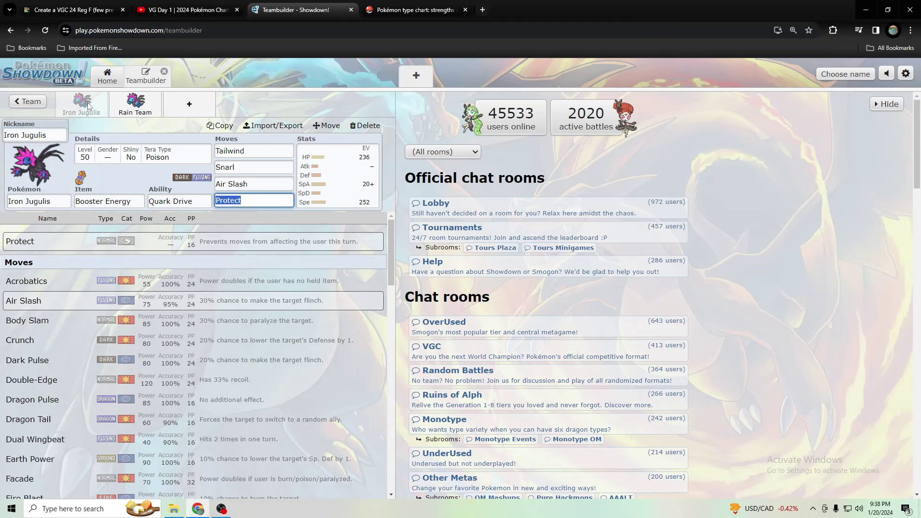
left_click(253, 152)
left_click(253, 167)
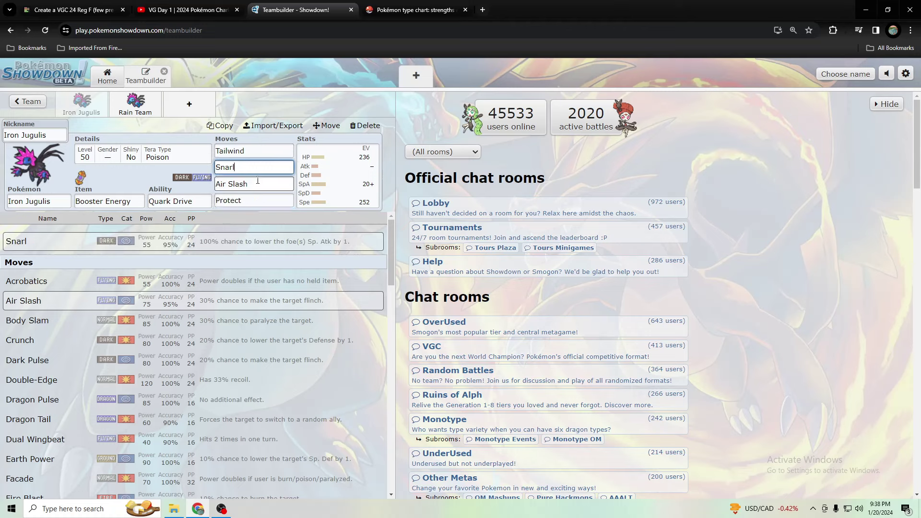
left_click(253, 184)
left_click(254, 201)
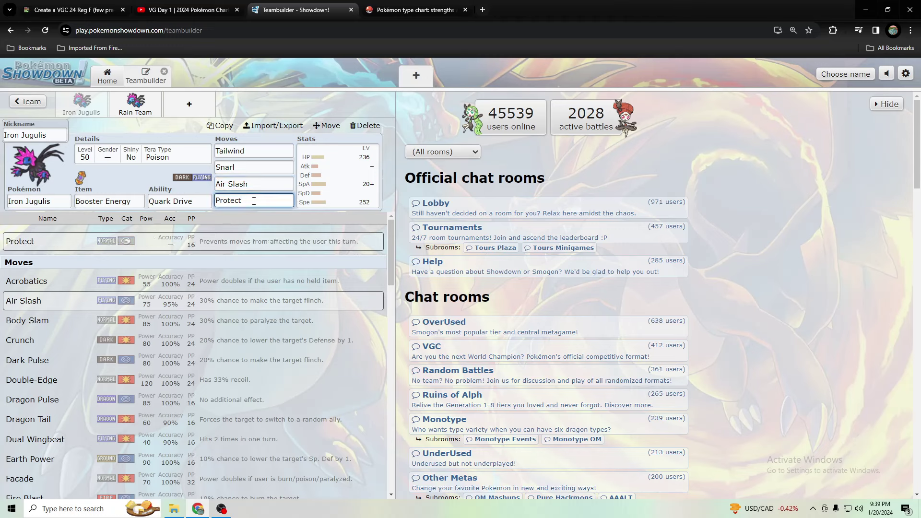
left_click_drag(254, 201, 191, 202)
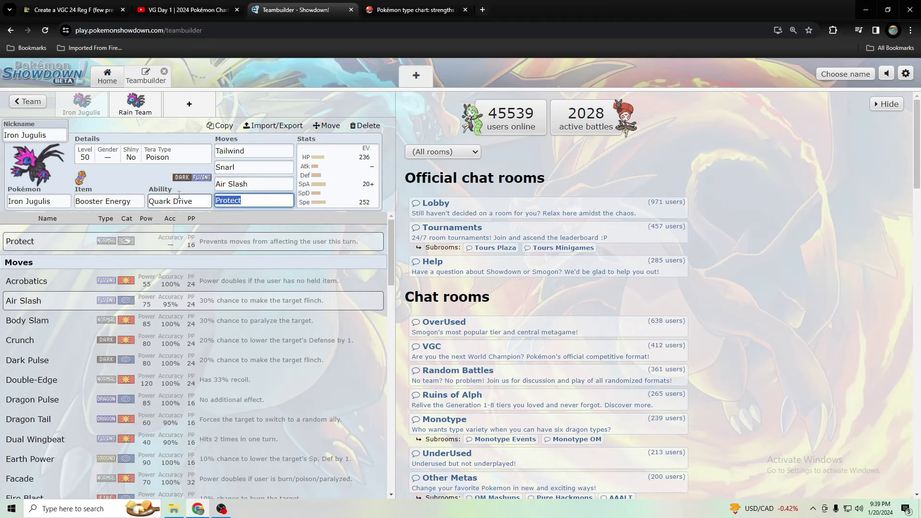
left_click(270, 204)
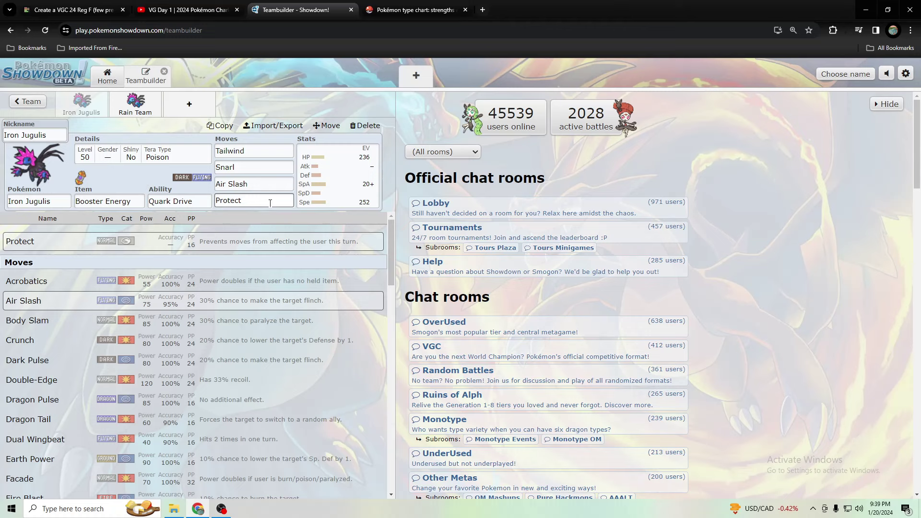
left_click(270, 204)
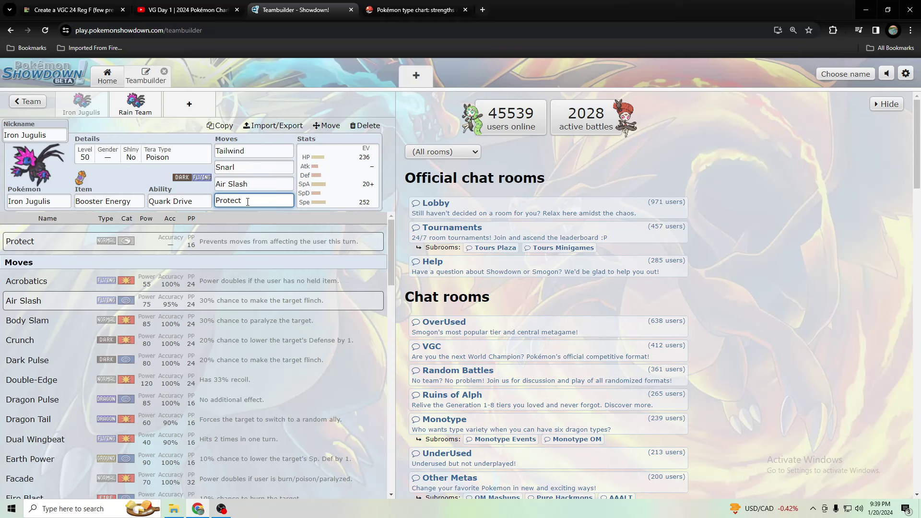
Step: Browse the moves available to the Poison Tera Iron Jugulis for alternatives to Protect
scroll(220, 273, "down", 10)
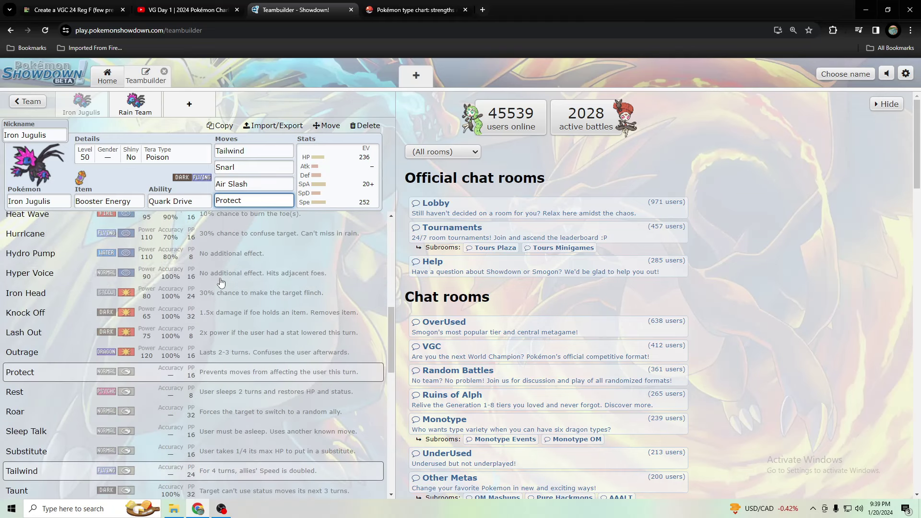
scroll(221, 277, "down", 3)
scroll(221, 276, "up", 5)
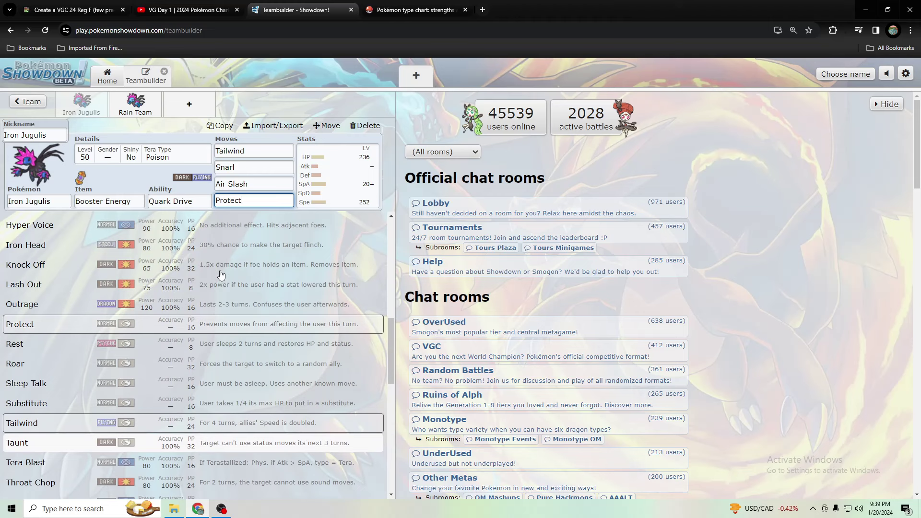
scroll(220, 274, "up", 6)
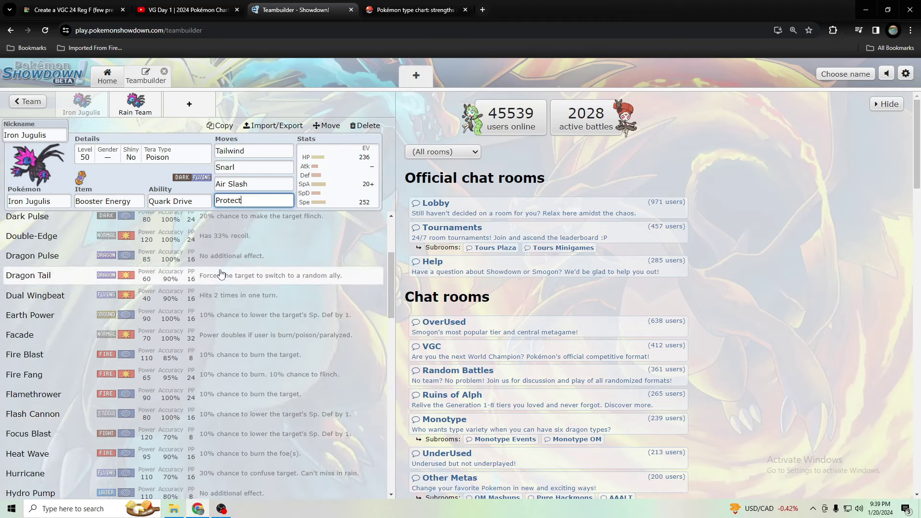
scroll(220, 269, "down", 5)
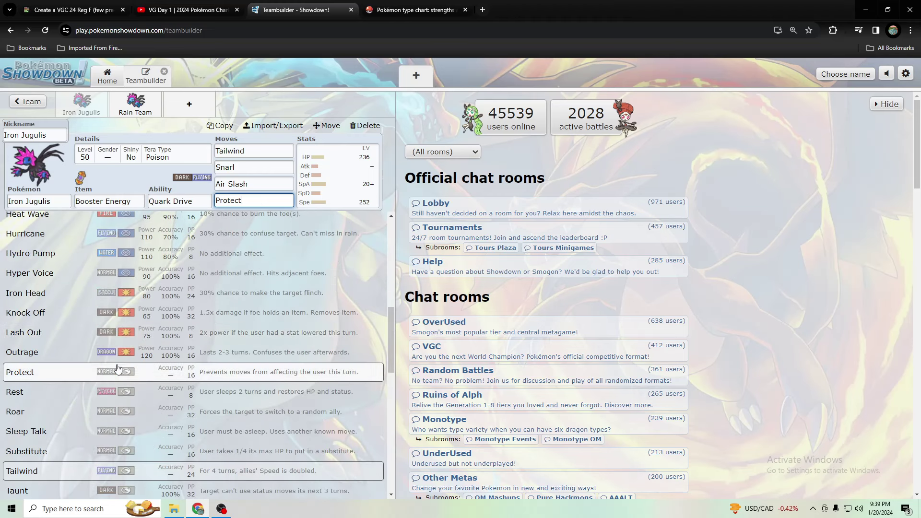
scroll(119, 367, "up", 6)
scroll(118, 367, "down", 3)
Step: Filter the available moves of the Steel Tera Iron Jugulis to Special attacks and sort them by power
left_click(81, 103)
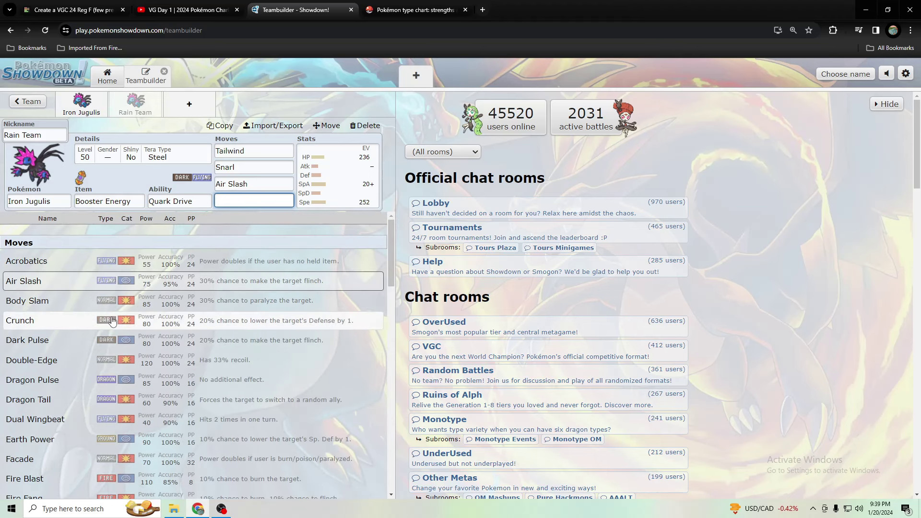
scroll(111, 373, "down", 4)
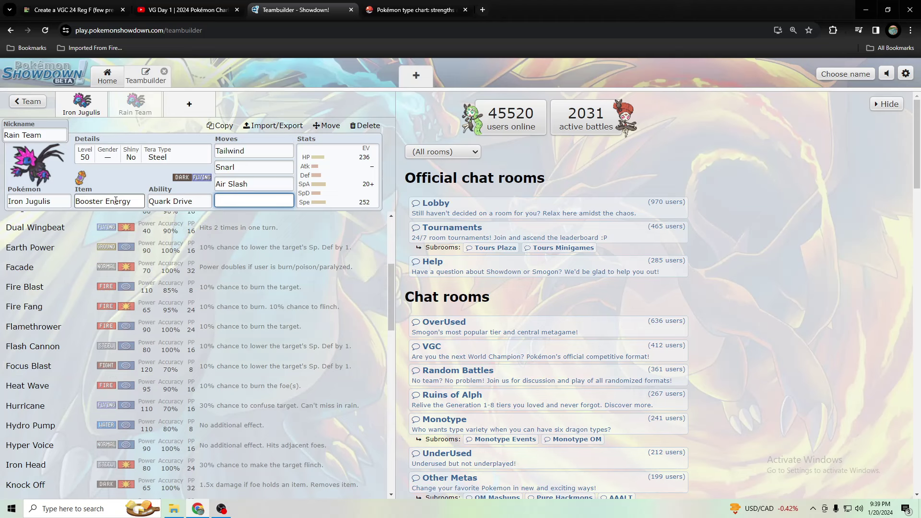
scroll(124, 307, "up", 5)
left_click(127, 218)
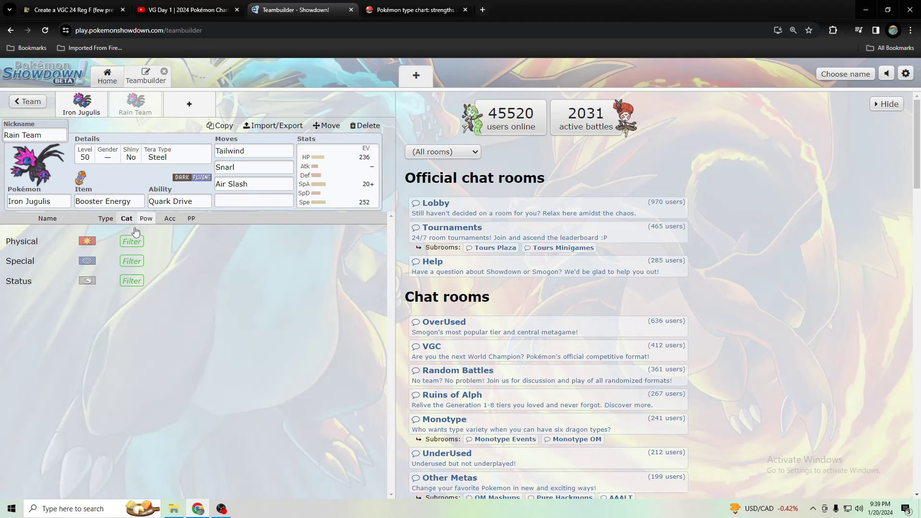
left_click(58, 261)
left_click(148, 239)
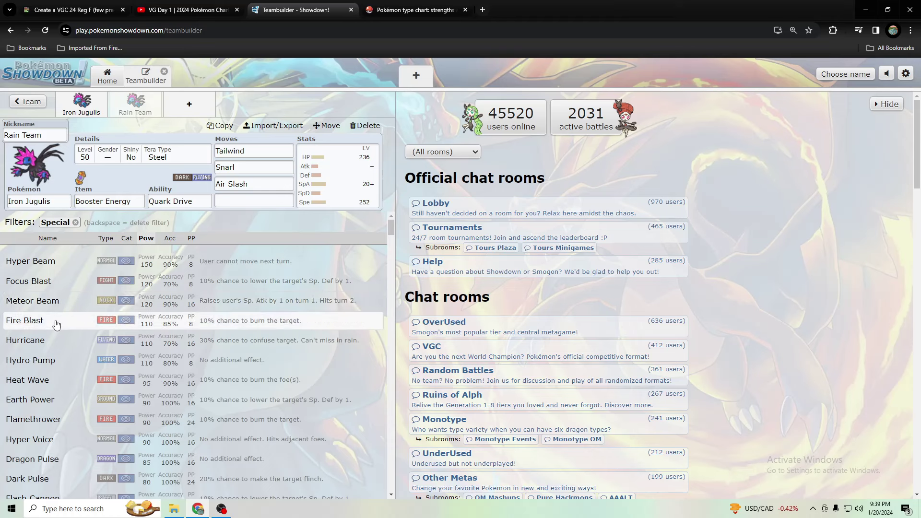
Step: Check the special moves' coverage against the type chart and add Earth Power as the Steel Tera Iron Jugulis's fourth move
scroll(46, 360, "down", 1)
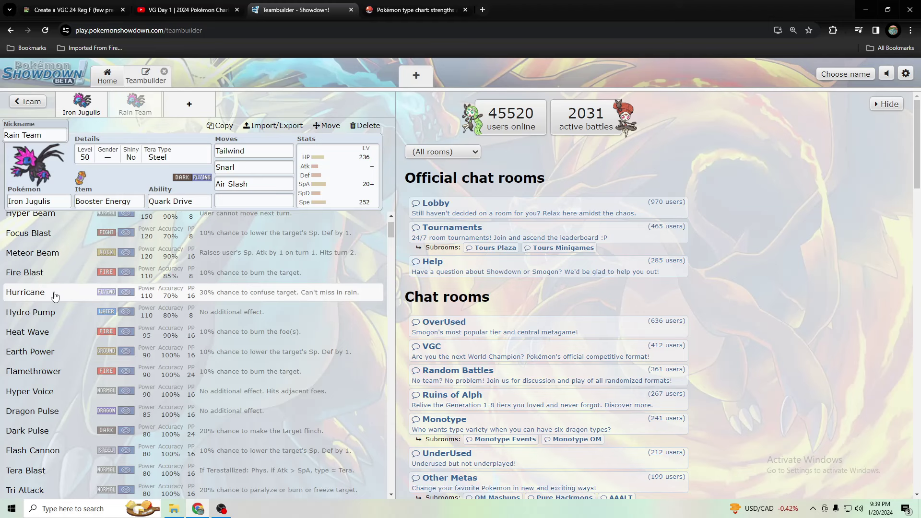
scroll(55, 296, "down", 2)
scroll(55, 296, "up", 1)
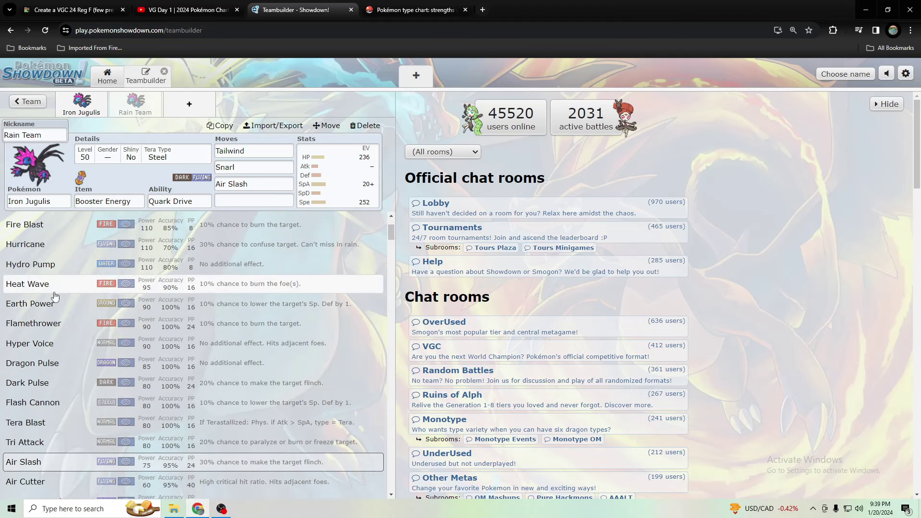
scroll(55, 297, "down", 1)
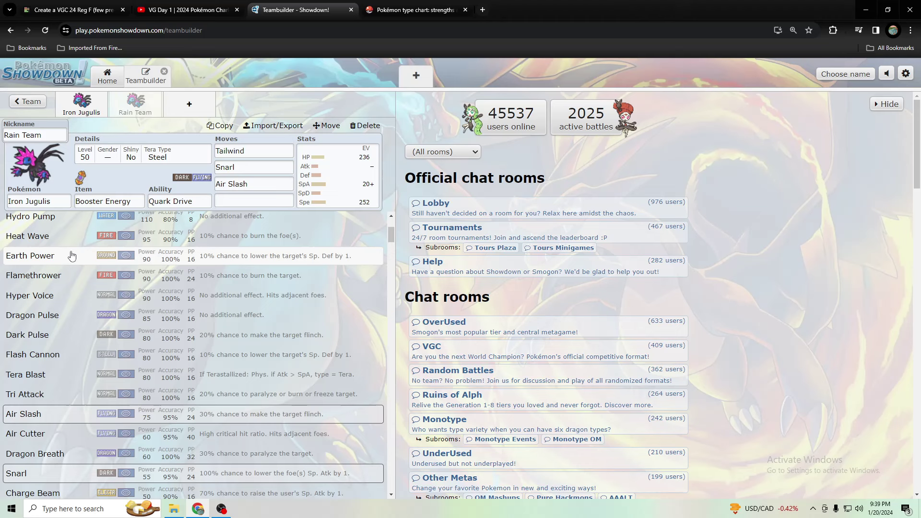
left_click(415, 9)
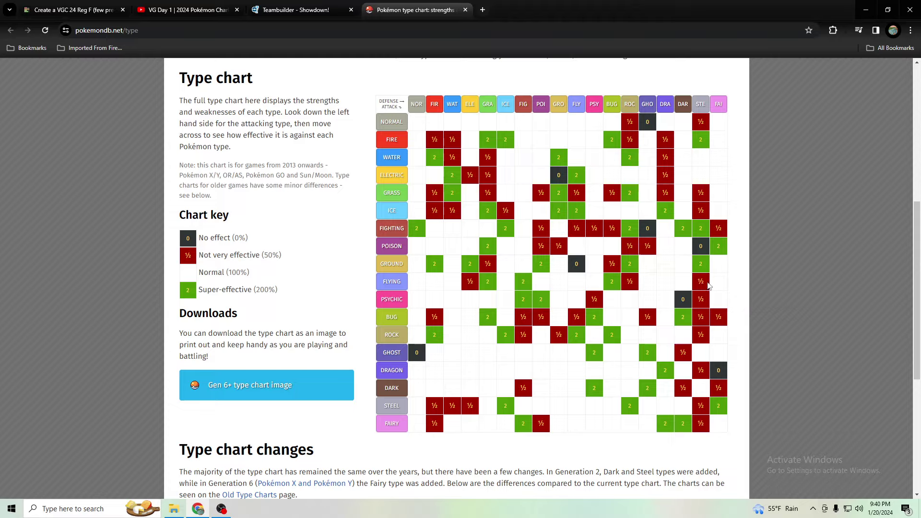
left_click(292, 10)
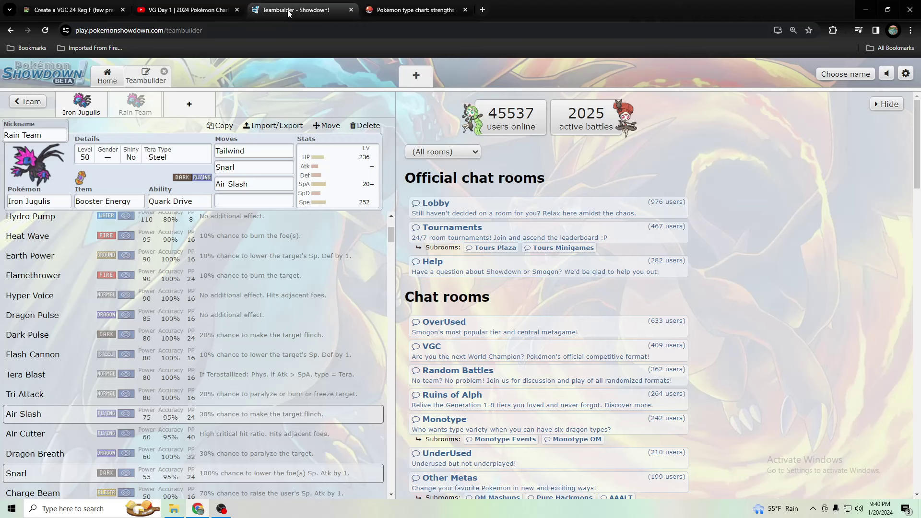
scroll(216, 296, "down", 7)
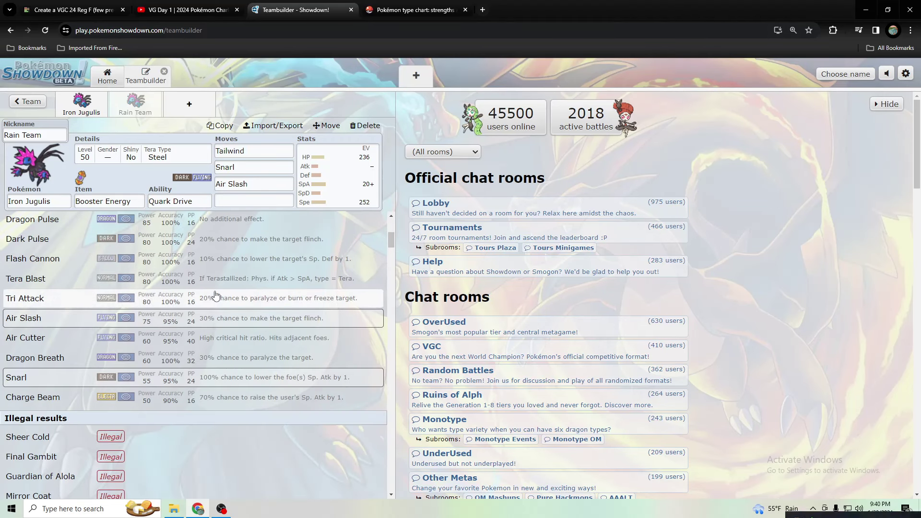
scroll(216, 294, "up", 4)
scroll(216, 292, "up", 3)
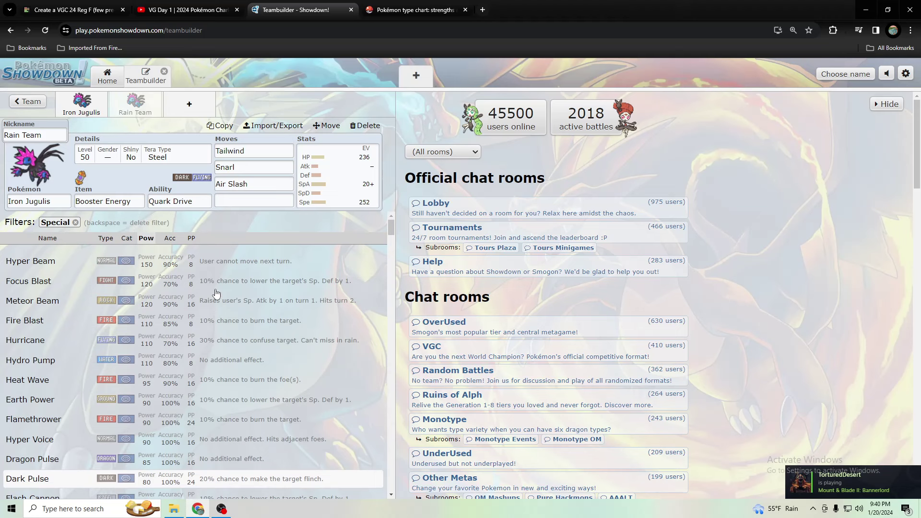
scroll(89, 314, "down", 2)
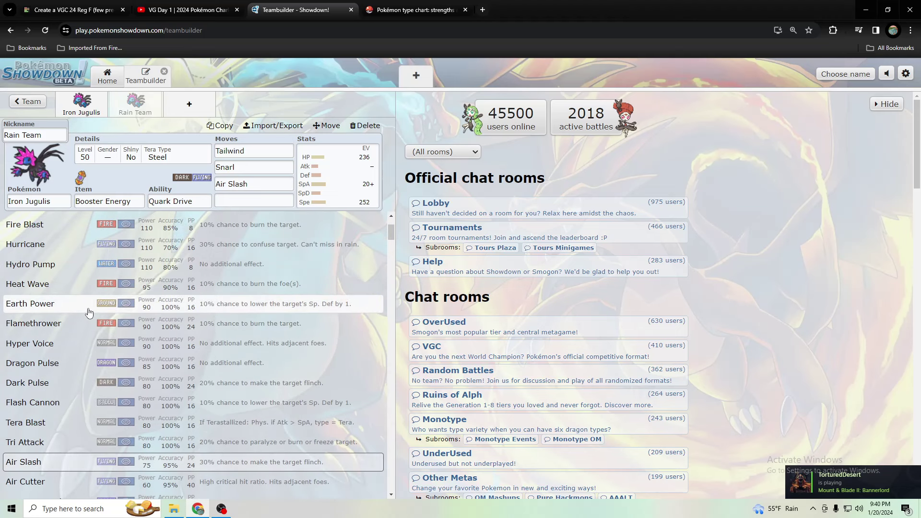
left_click(88, 312)
left_click(232, 201)
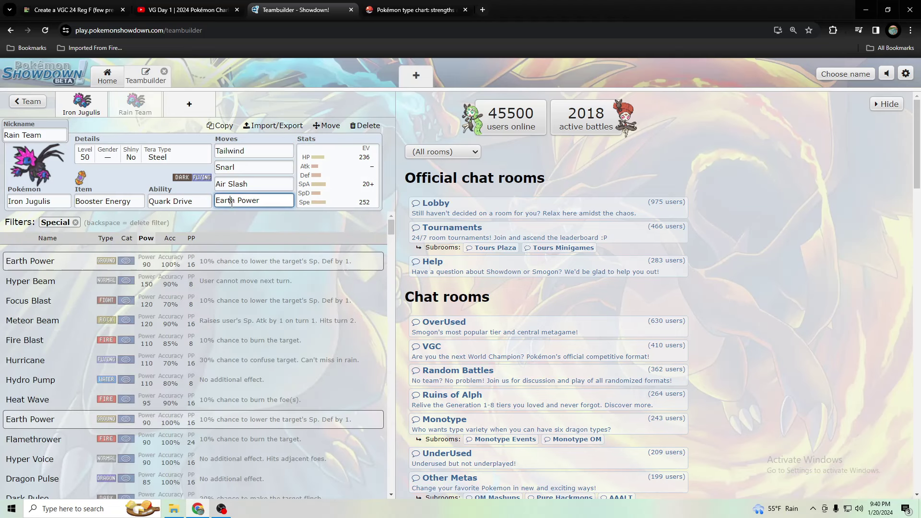
Step: Review the held item and EV spread of the Steel Tera Iron Jugulis, and bring up the Poison Tera version's EVs for comparison
left_click(109, 201)
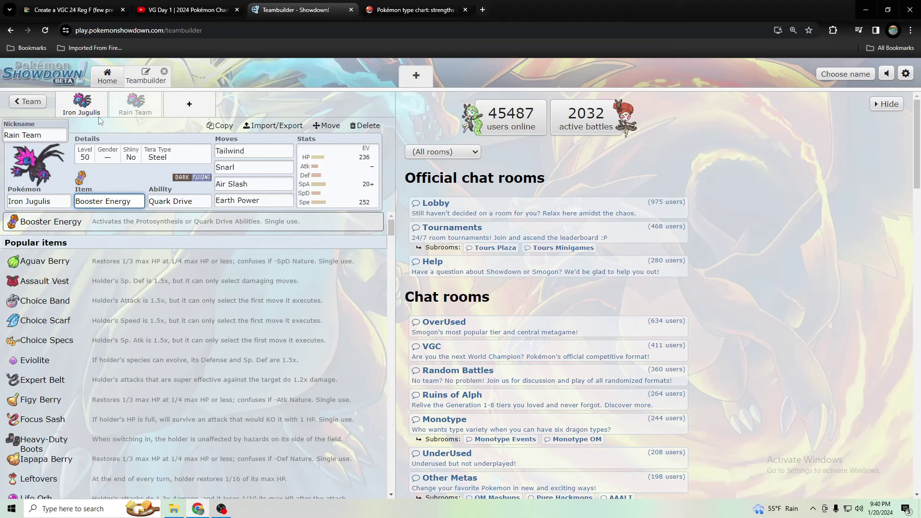
left_click(325, 203)
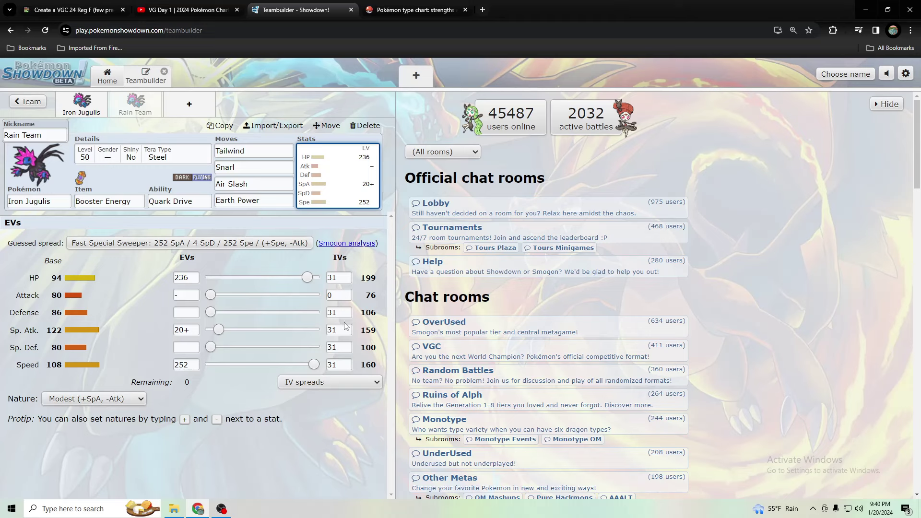
left_click(82, 102)
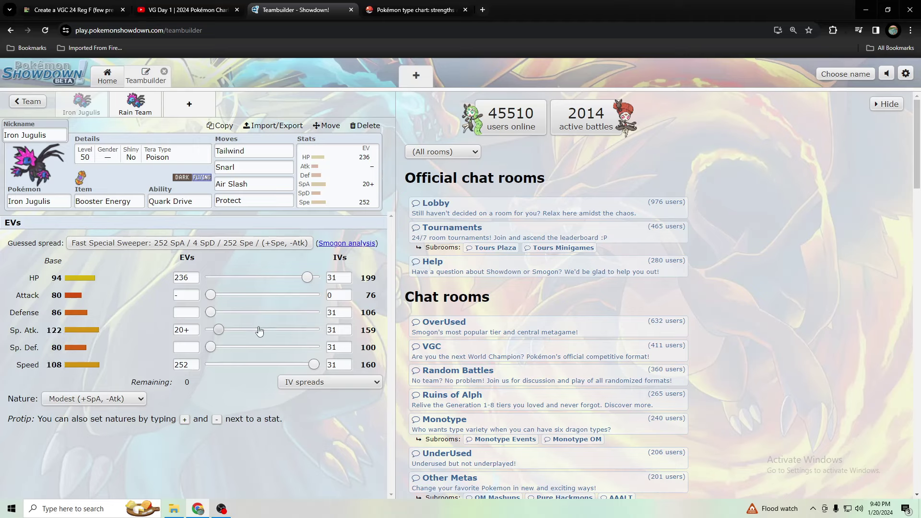
Step: Set the Poison Tera Iron Jugulis's nature to Timid (+Spe, -Atk)
left_click(188, 328)
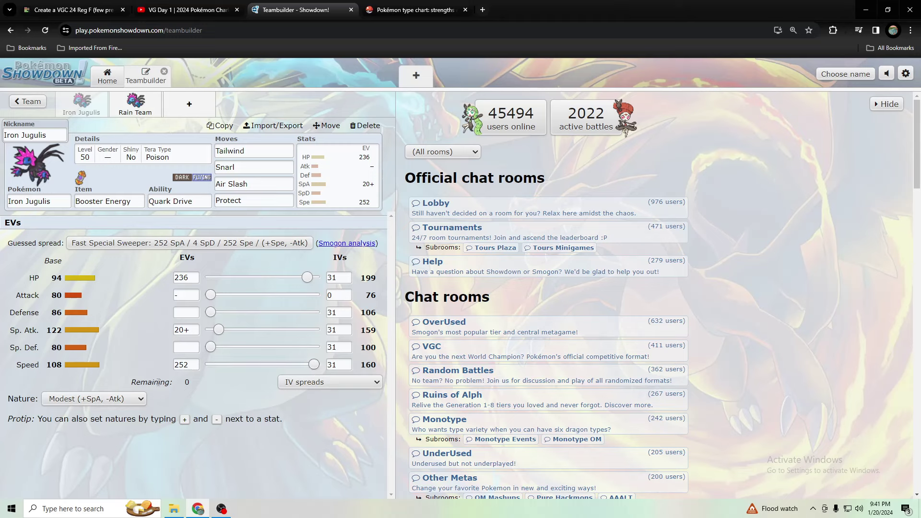
left_click(108, 400)
scroll(106, 387, "down", 1)
left_click(107, 387)
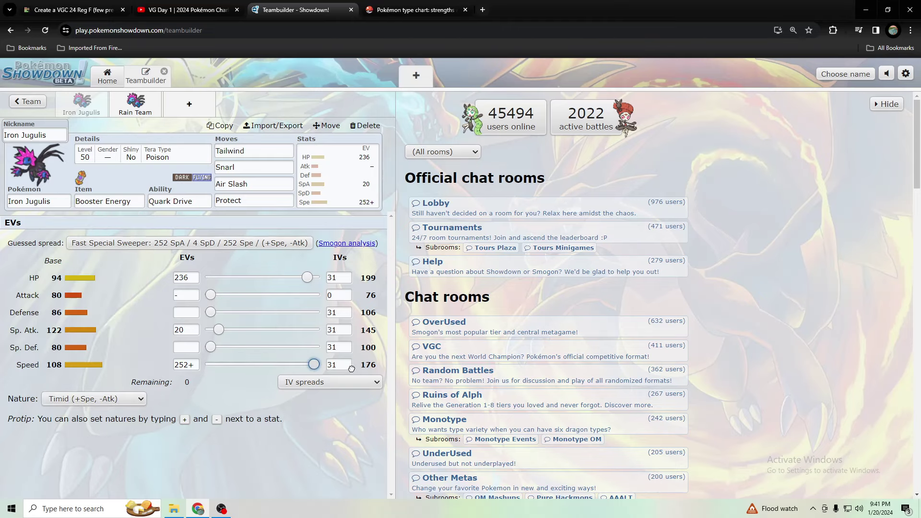
Step: Open the VGC 23 Series 1 to Reg F Speed Tiers page on DeagleBeagle's Pokemon Blog and go through its speed list
left_click(484, 9)
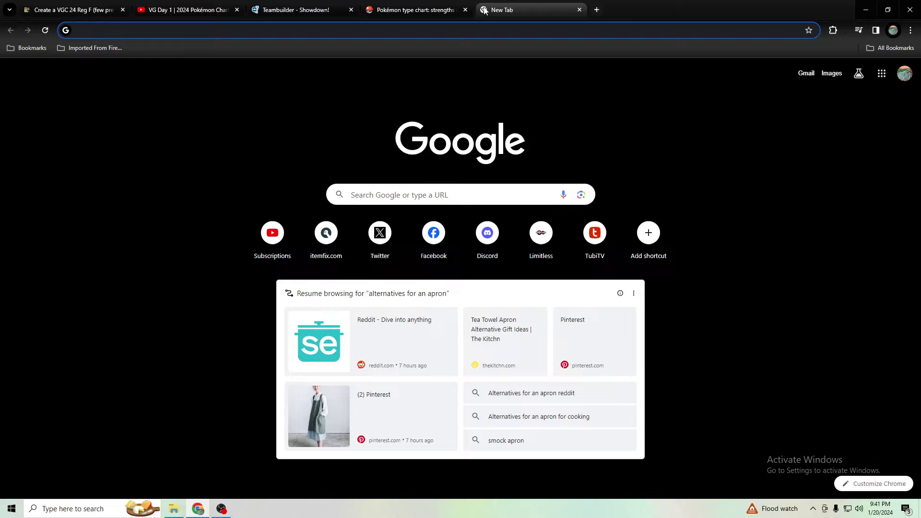
type("spee")
key("Return")
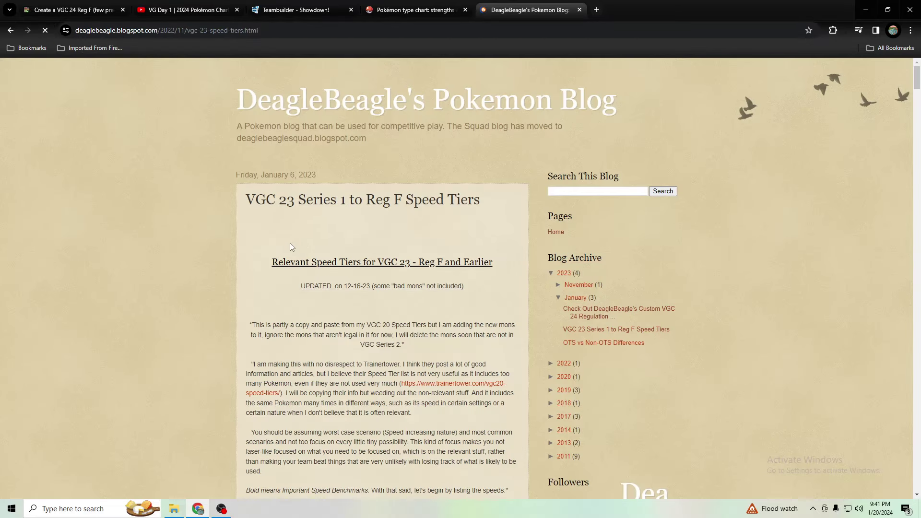
left_click_drag(916, 81, 899, 135)
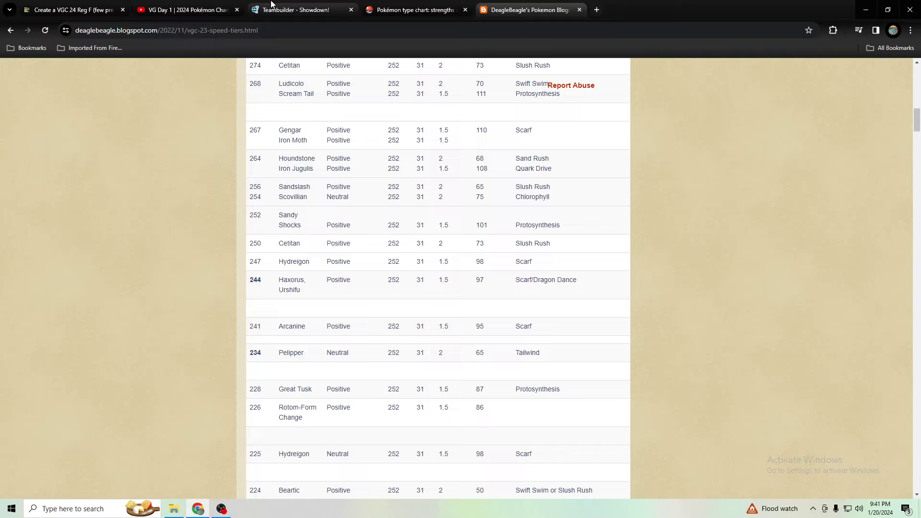
left_click_drag(917, 123, 899, 224)
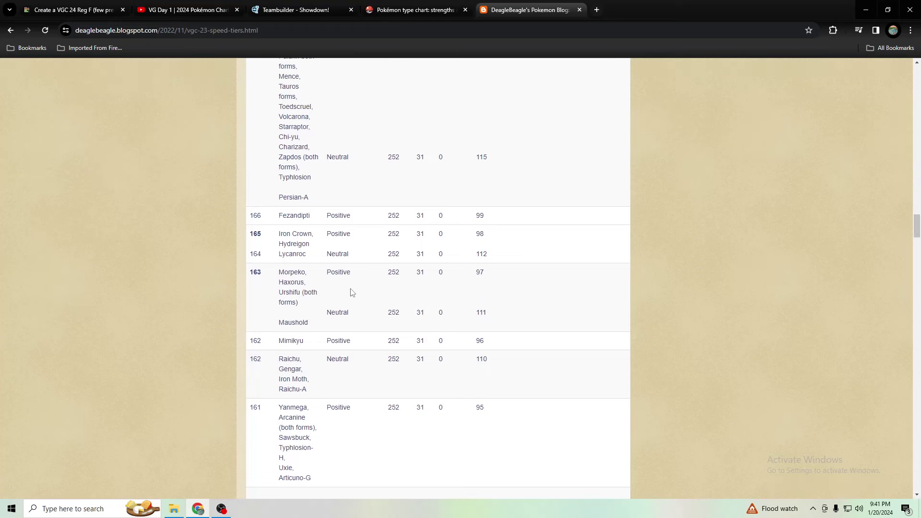
Step: Compare the Timid Iron Jugulis's Speed in the Teambuilder with the entries around its tier on the speed tiers page
left_click(301, 8)
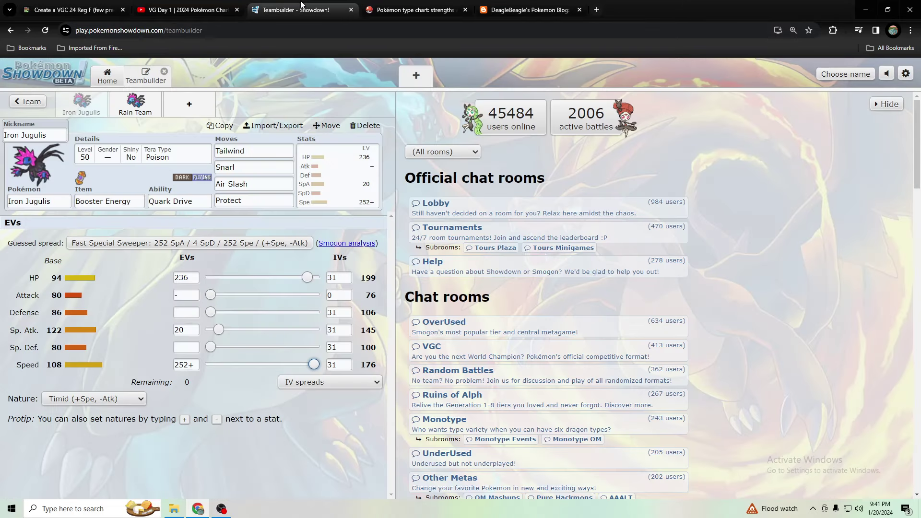
left_click(528, 9)
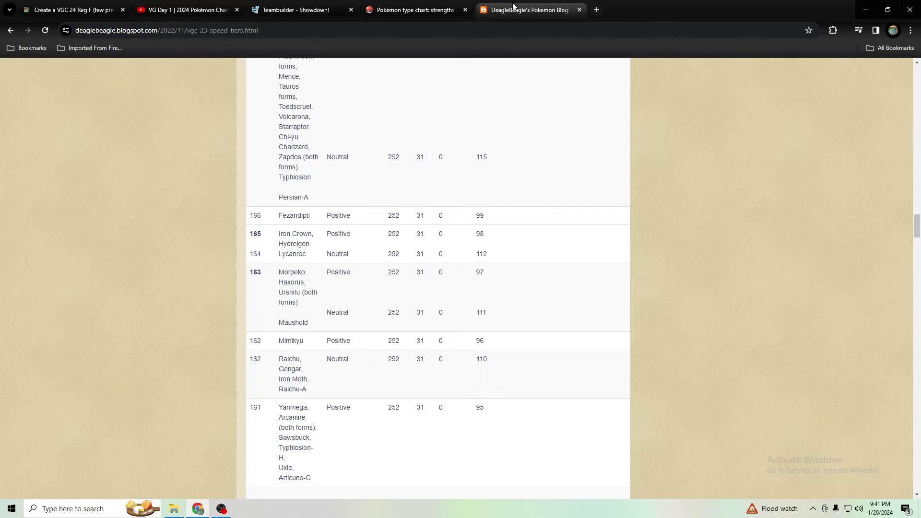
scroll(314, 384, "up", 1)
scroll(314, 384, "up", 5)
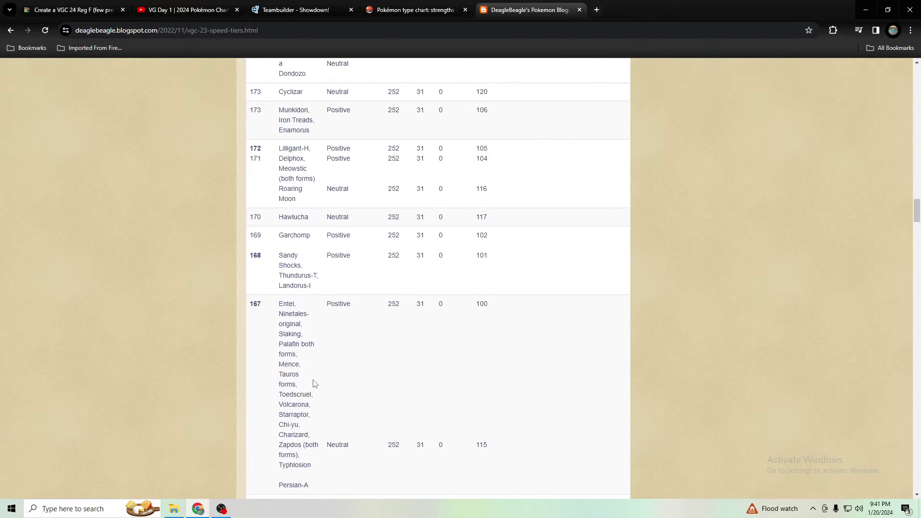
scroll(314, 384, "up", 2)
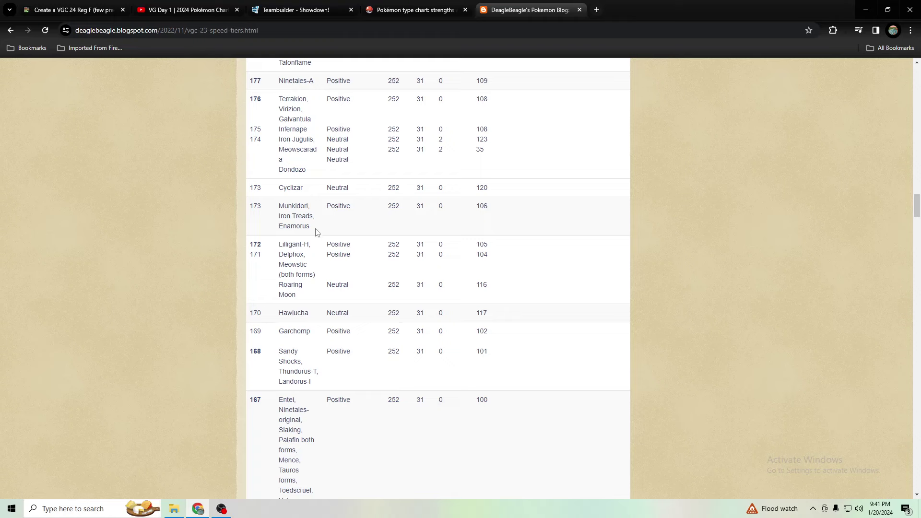
scroll(317, 222, "down", 2)
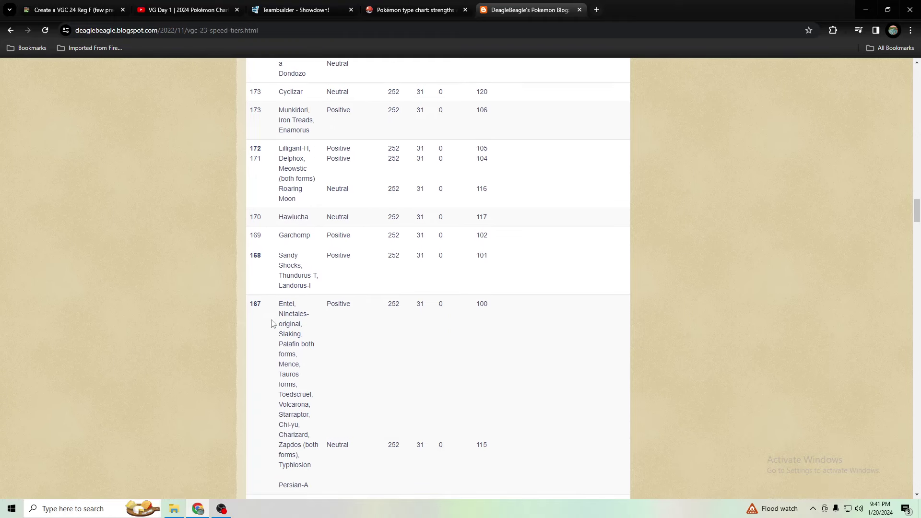
Step: Examine the Pokémon in the 167 speed tier, including the neutral-nature entries such as Zapdos
left_click_drag(282, 424, 307, 456)
left_click(305, 456)
left_click(308, 455)
triple_click(324, 449)
left_click(334, 446)
left_click_drag(327, 446, 493, 450)
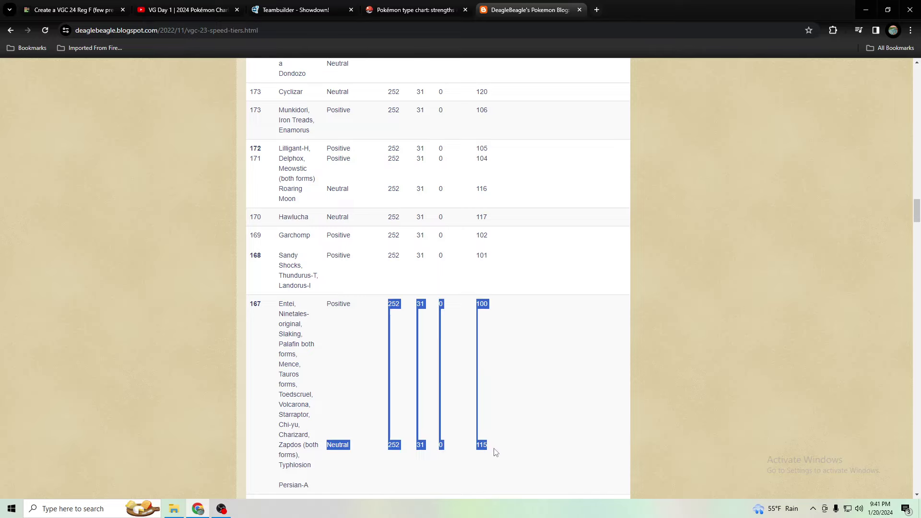
left_click(376, 435)
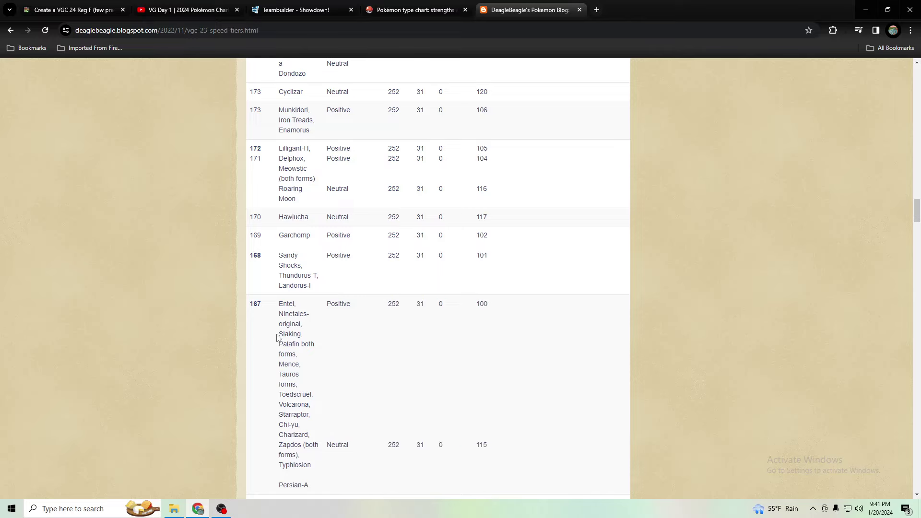
Step: In the Teambuilder, set the Poison Tera Iron Jugulis's EVs to 108 HP, 4 Def, 196 SpA, 4 SpD and 196 Spe
left_click(316, 11)
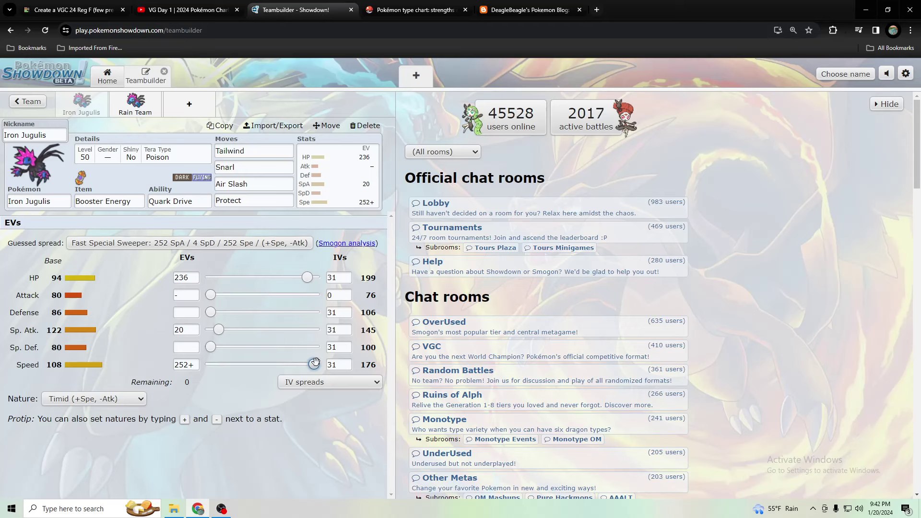
left_click_drag(315, 362, 291, 364)
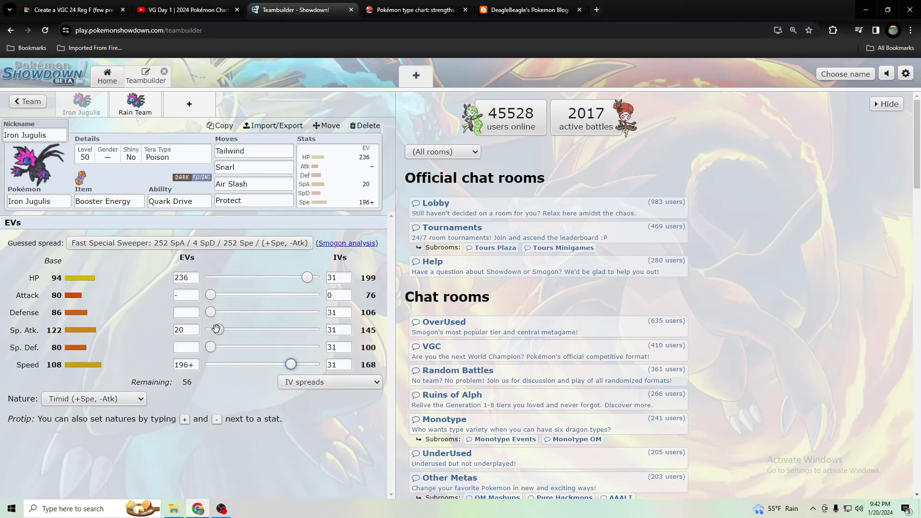
left_click_drag(217, 329, 242, 329)
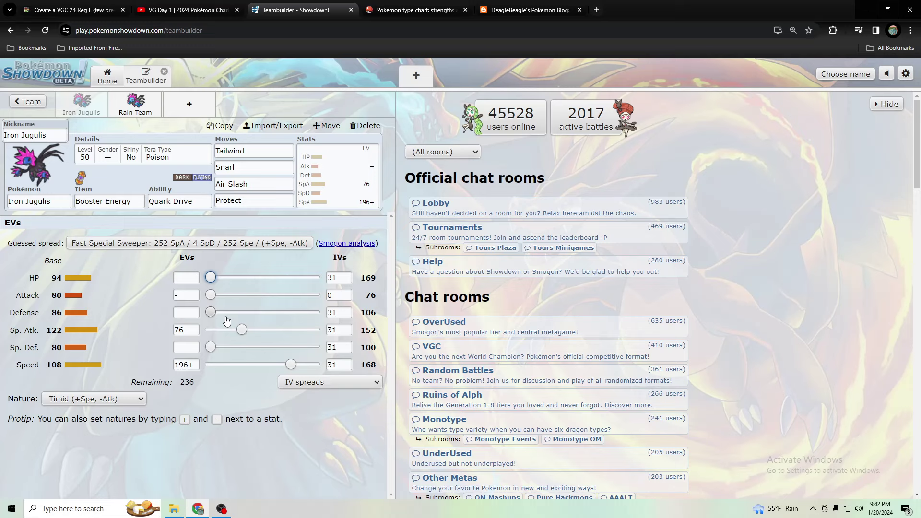
left_click_drag(243, 327, 291, 329)
left_click_drag(211, 278, 254, 277)
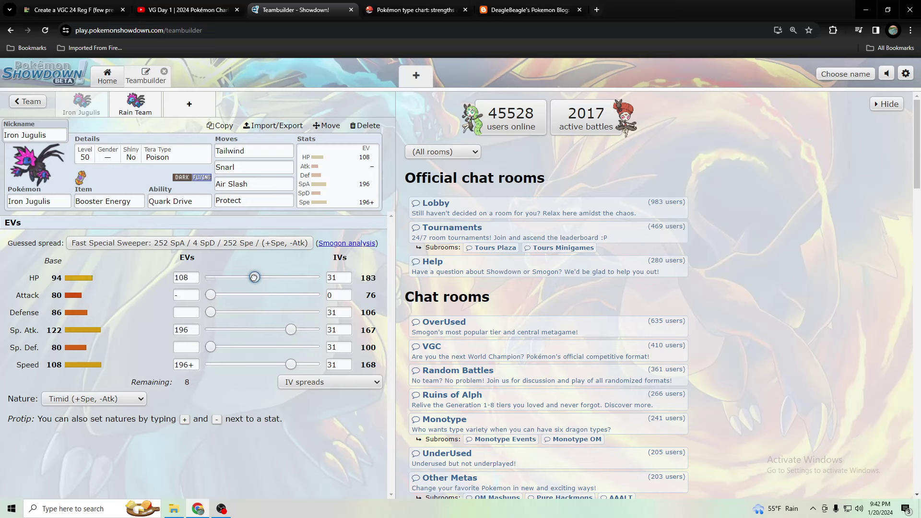
left_click(212, 313)
left_click(211, 347)
Step: Check the Air Slash move entry and open the NCP VGC Damage Calculator in a separate browser tab
left_click(252, 185)
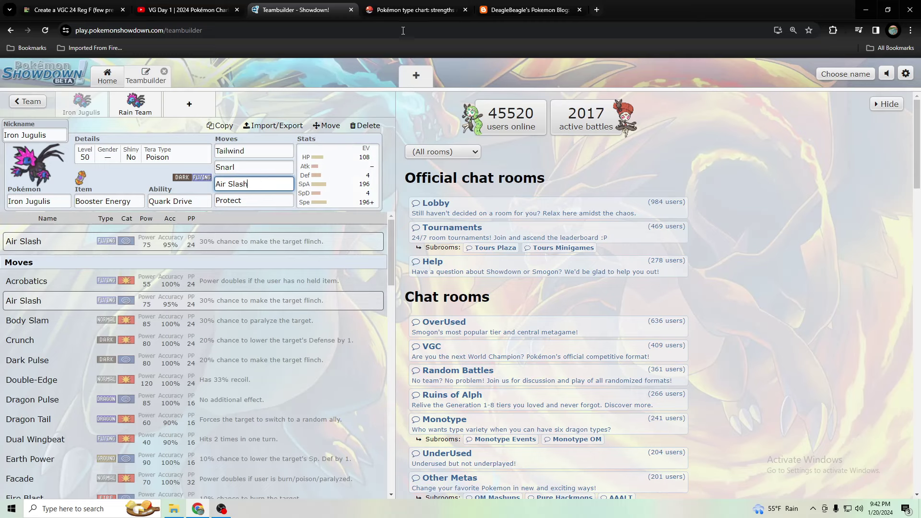
left_click(595, 9)
type("ner")
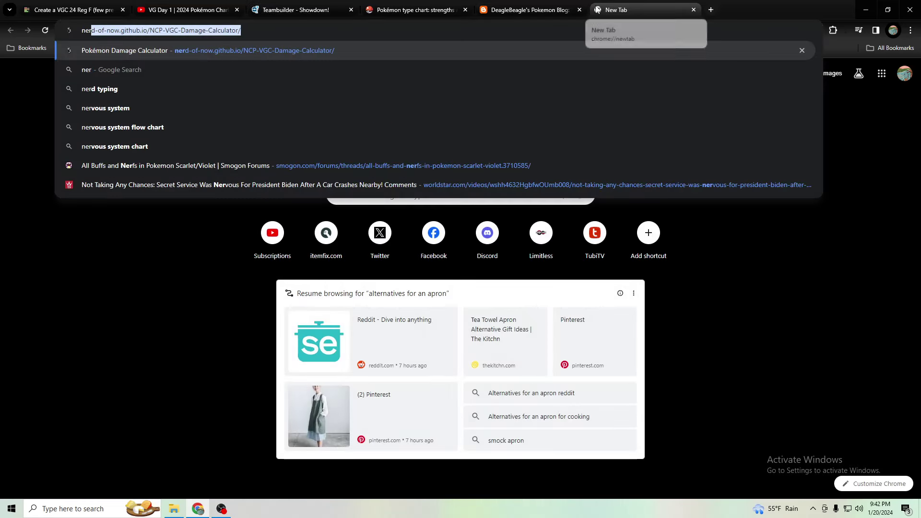
key("Return")
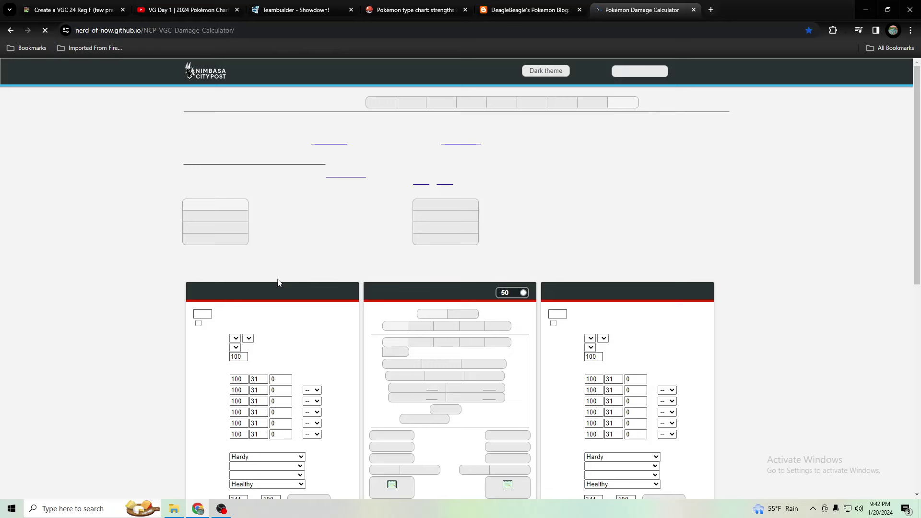
Step: Load the Iron Jugulis Tera Poison Tailwind Support set as Pokémon 1 in the damage calculator
left_click(267, 329)
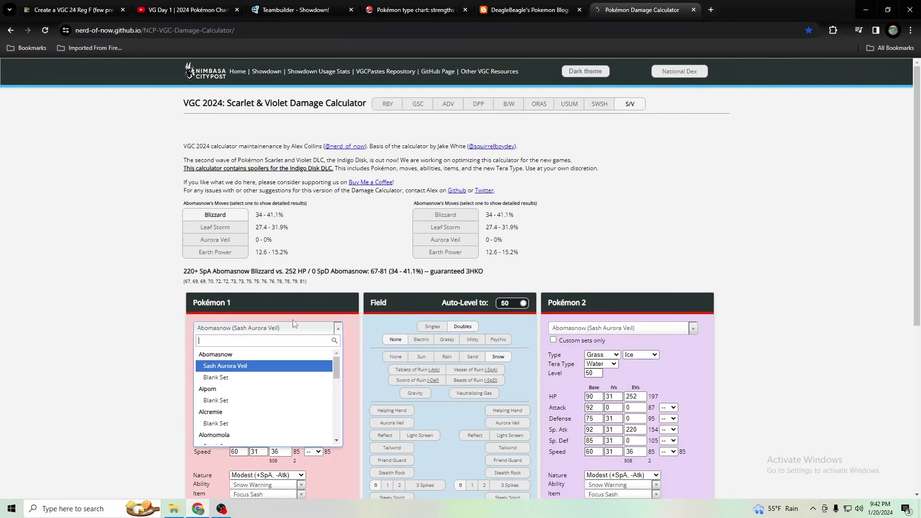
type("iron")
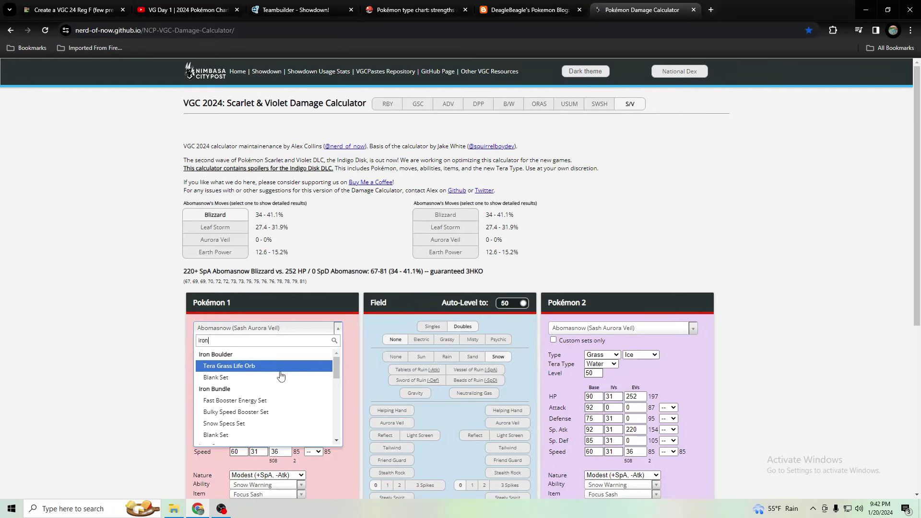
type(" jugu")
left_click(282, 366)
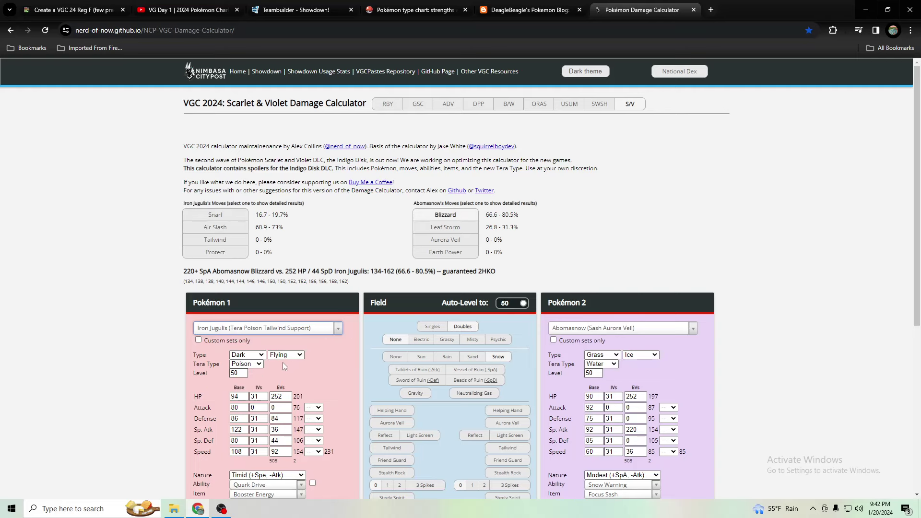
Step: Set the Sp. Atk EVs of Iron Jugulis in the damage calculator to 200
scroll(288, 354, "down", 3)
left_click(287, 284)
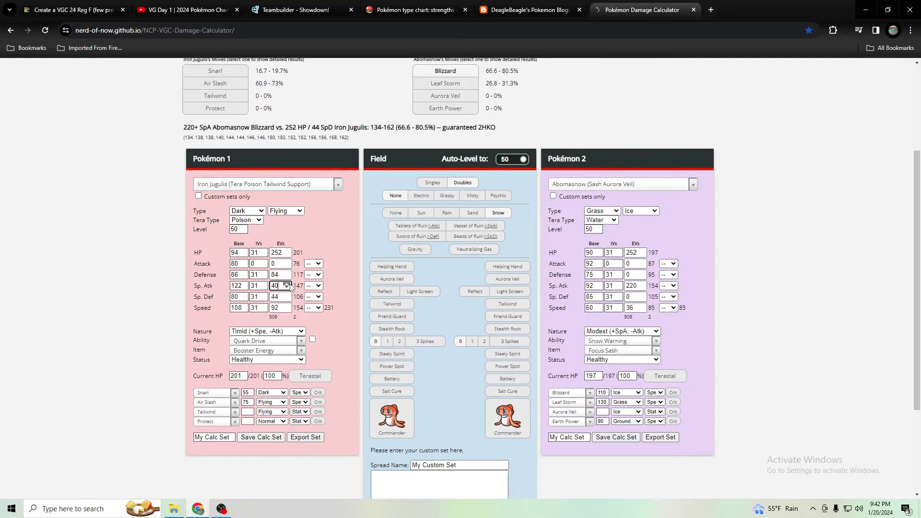
left_click_drag(290, 287, 290, 286)
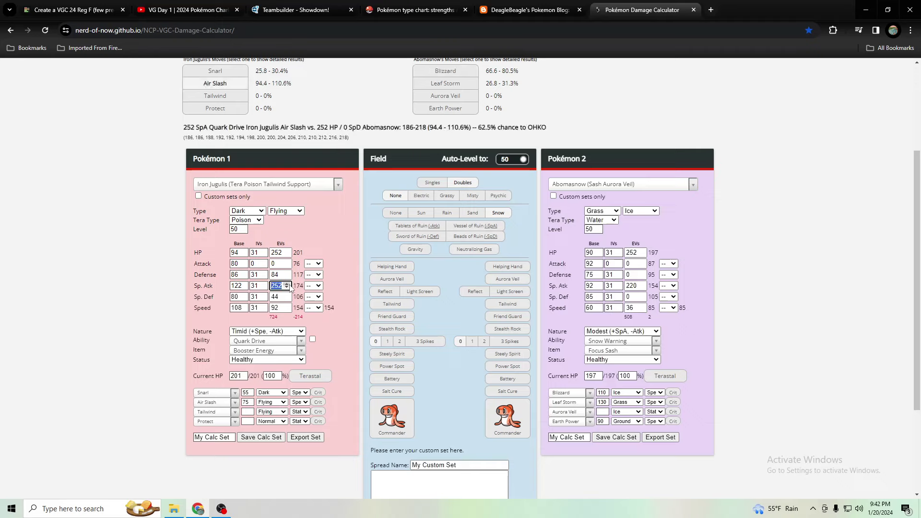
type("212")
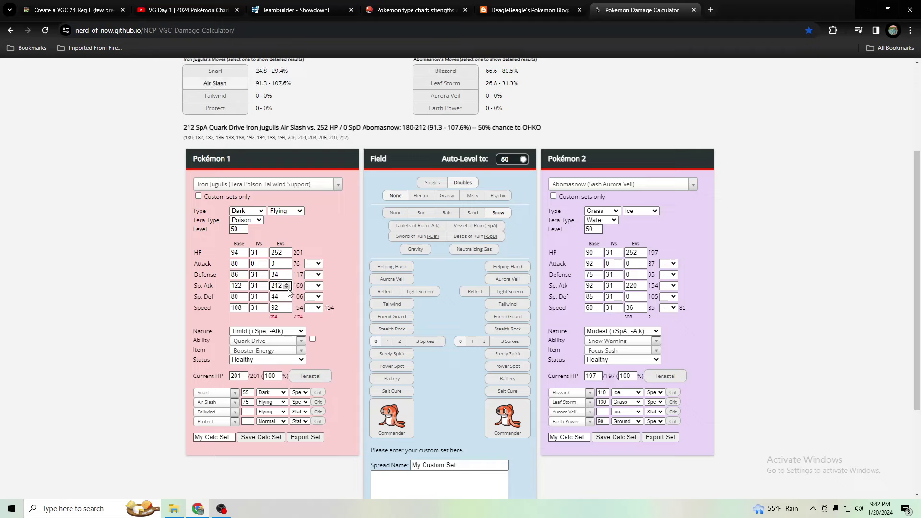
double_click(288, 288)
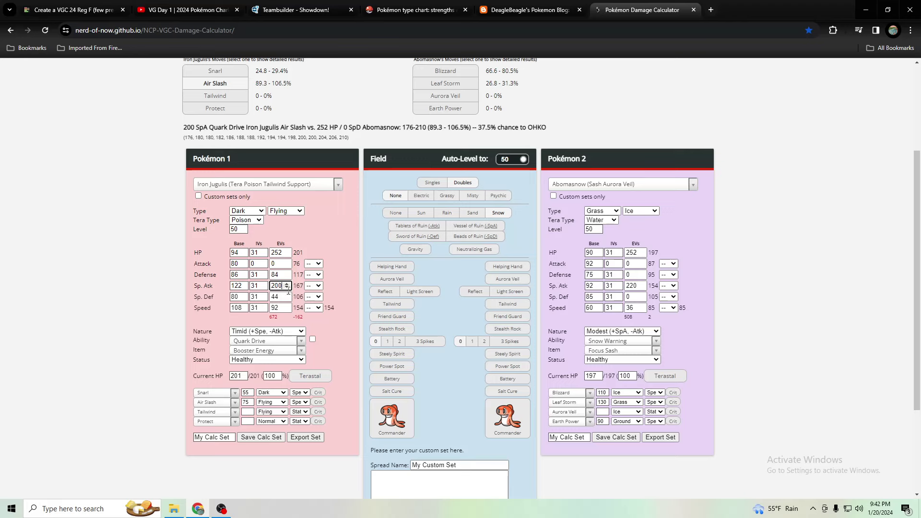
left_click(591, 185)
type("urshif")
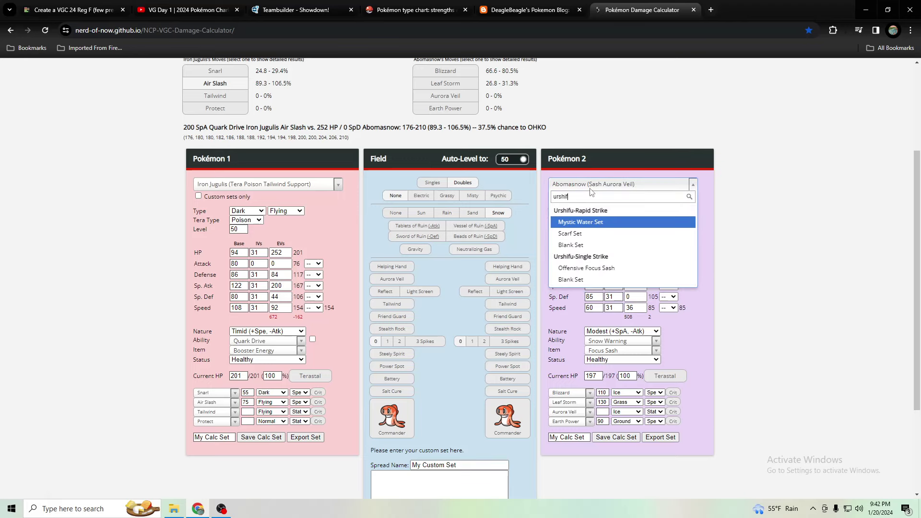
left_click(590, 188)
Step: Load the Urshifu-Rapid Strike Mystic Water Set as Pokémon 2 and view the damage results for both sides
left_click(590, 188)
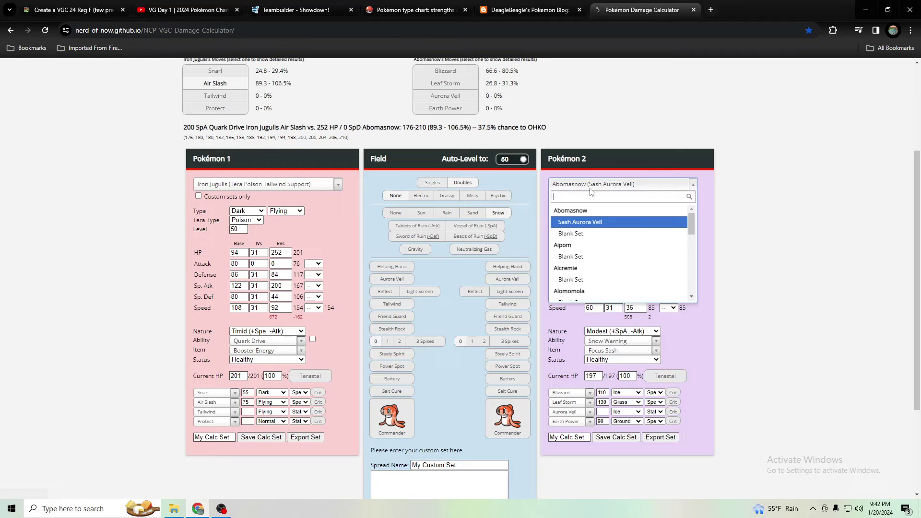
type("uyrs")
key("BackSpace")
key("BackSpace")
key("BackSpace")
type("rshifu")
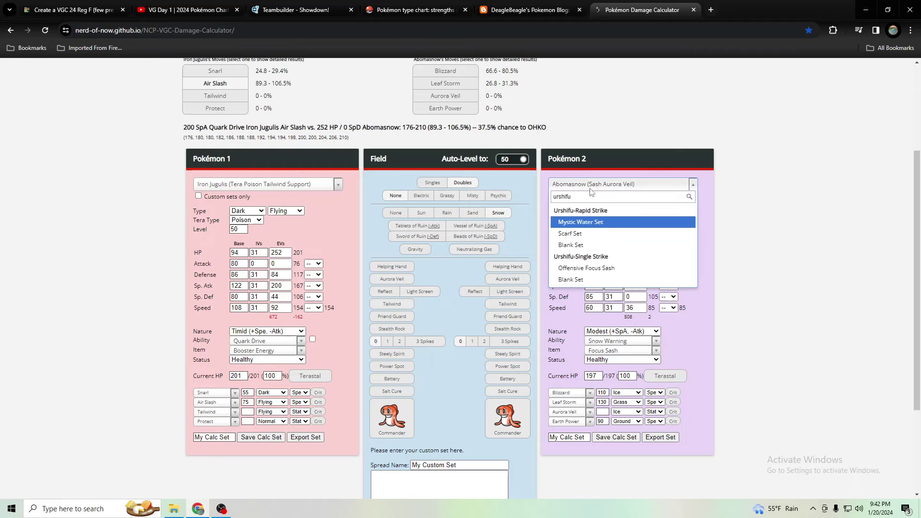
key("Return")
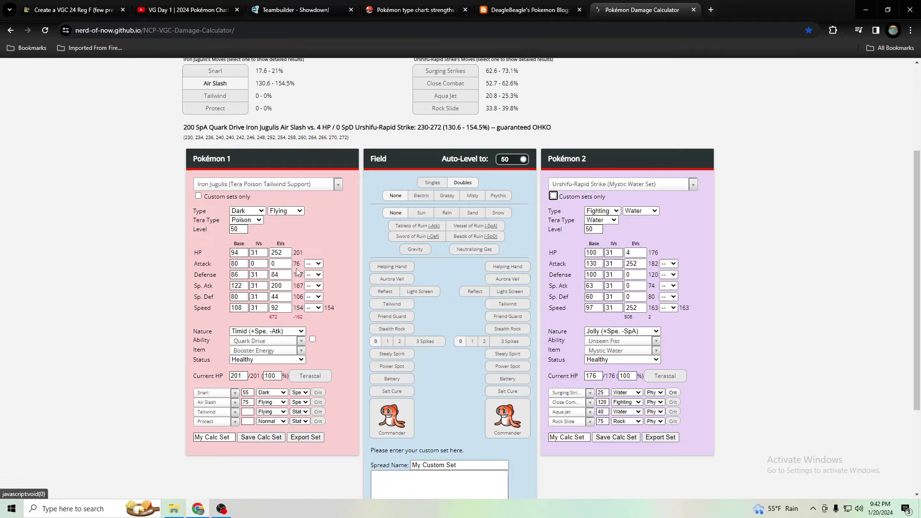
scroll(292, 221, "up", 2)
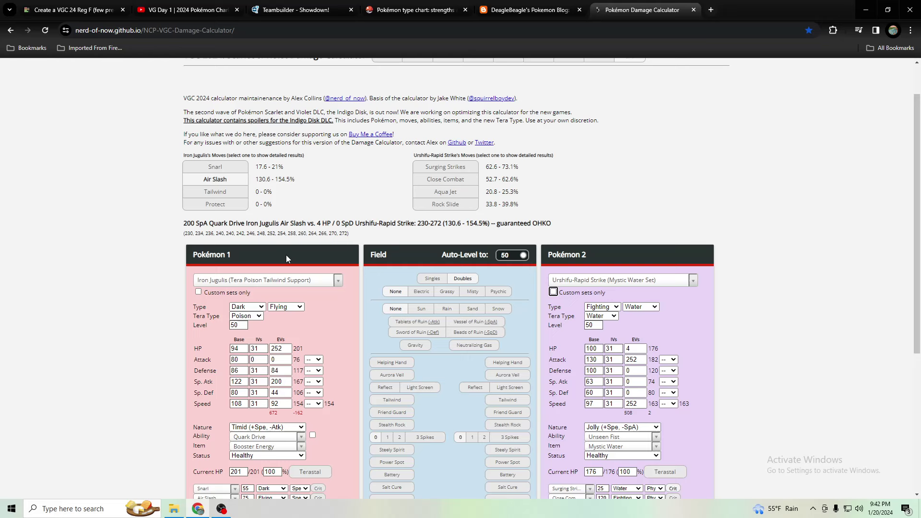
Step: Seek through the VG Day 1 Charlotte Regional stream on YouTube to the Swiss Round 8 battle at about 7:31:21
left_click(267, 6)
left_click(317, 197)
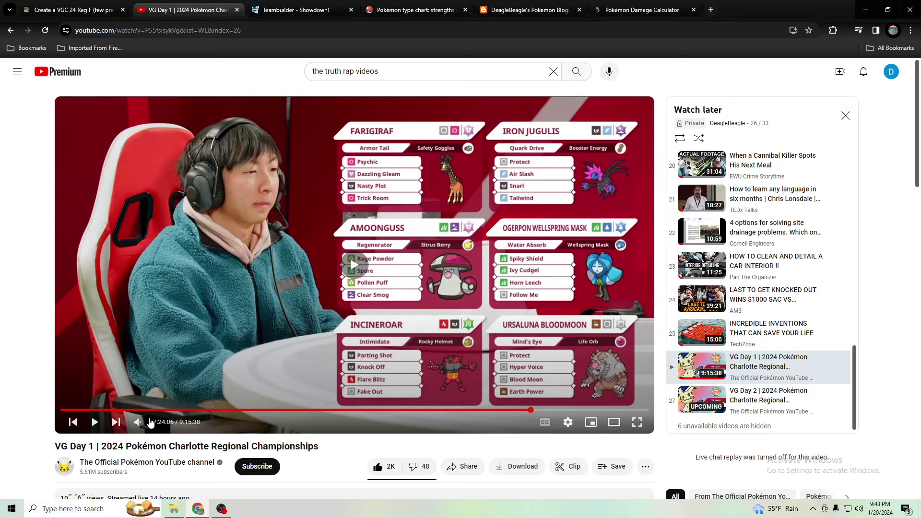
left_click_drag(530, 410, 535, 411)
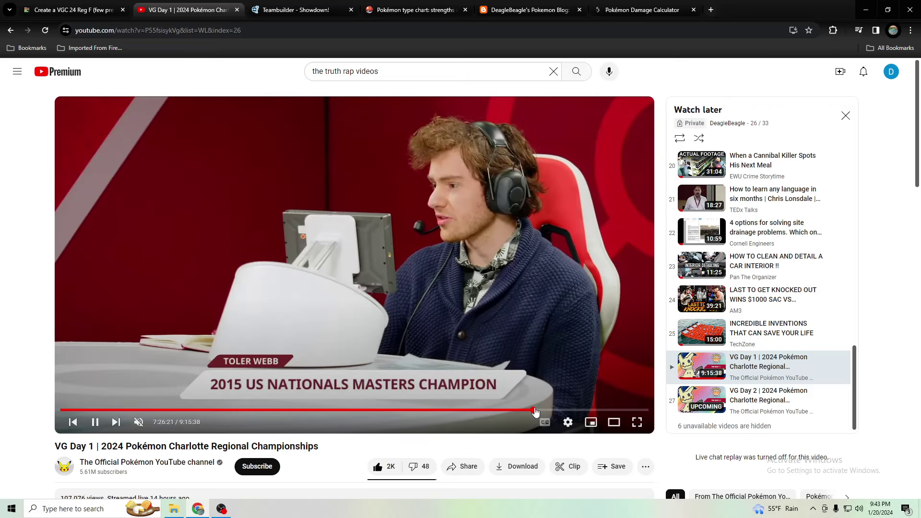
left_click(540, 411)
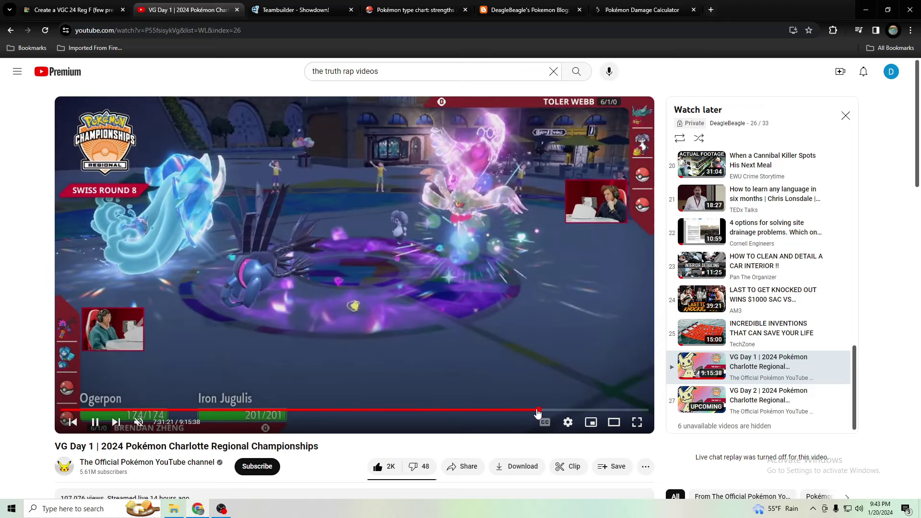
Step: In the Showdown teambuilder, try no Sp. Atk EVs and 92 HP EVs on Iron Jugulis, and restore 196 Sp. Atk and 108 HP
left_click(294, 10)
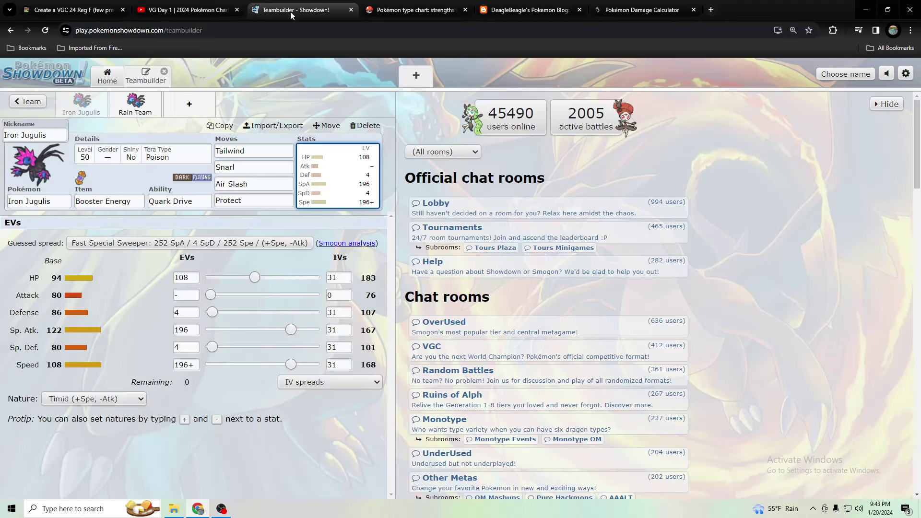
left_click_drag(290, 330, 210, 330)
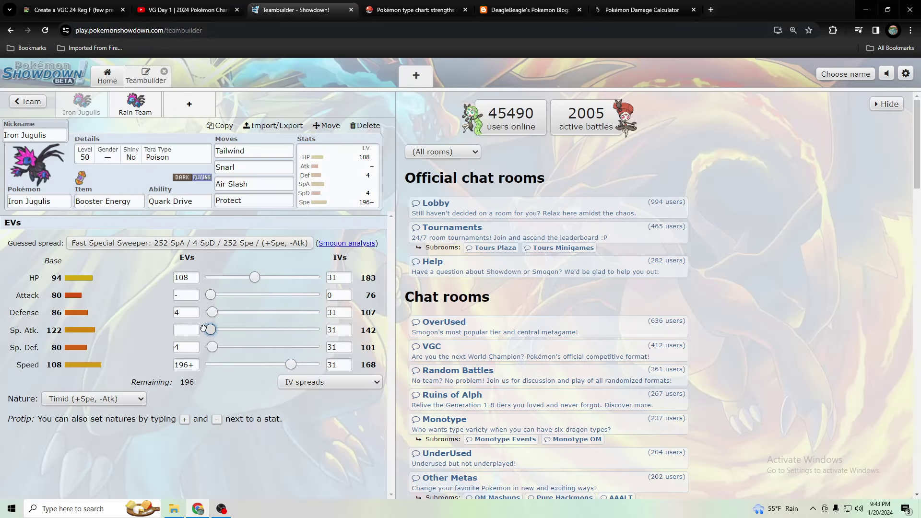
mouse_move(257, 276)
left_mouse_down()
mouse_move(281, 279)
mouse_move(246, 286)
left_mouse_up()
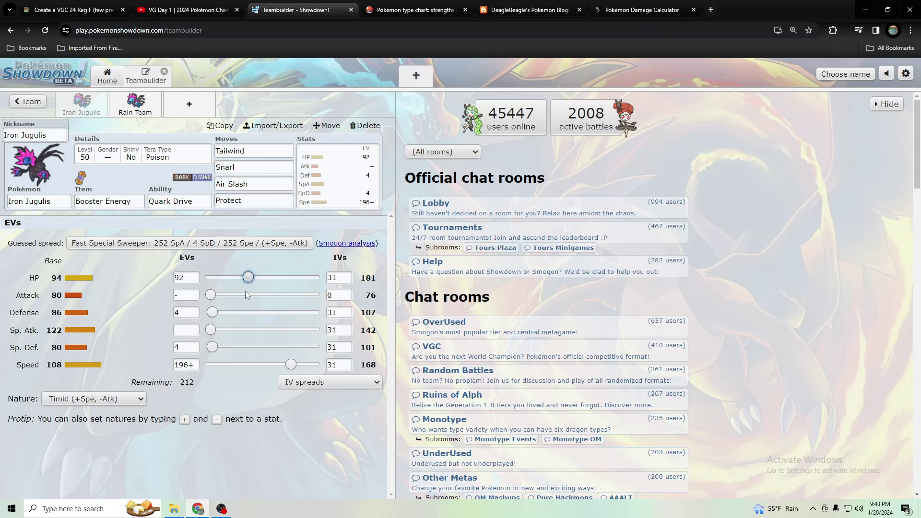
left_click_drag(214, 330, 290, 330)
left_click_drag(248, 277, 254, 277)
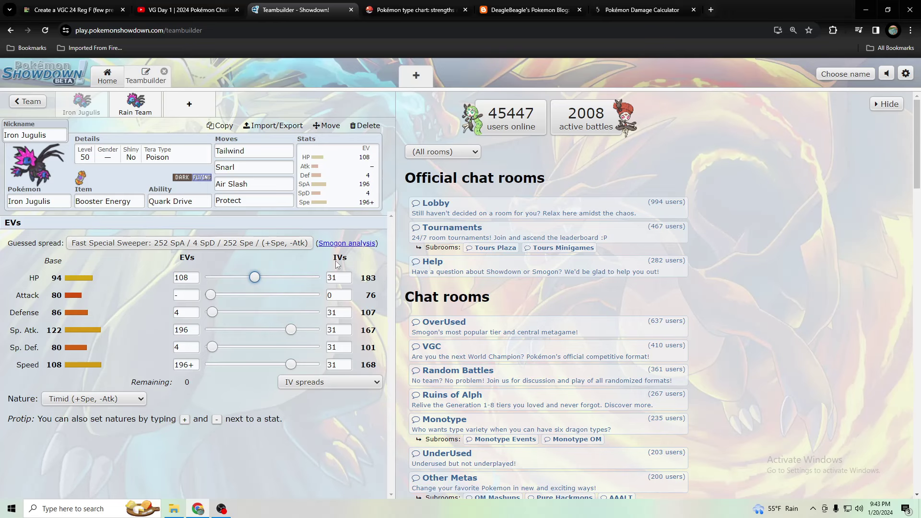
Step: Duplicate the Tera Poison Iron Jugulis set into a new third team slot using its exported text
left_click(261, 125)
left_click(189, 104)
left_click(67, 364)
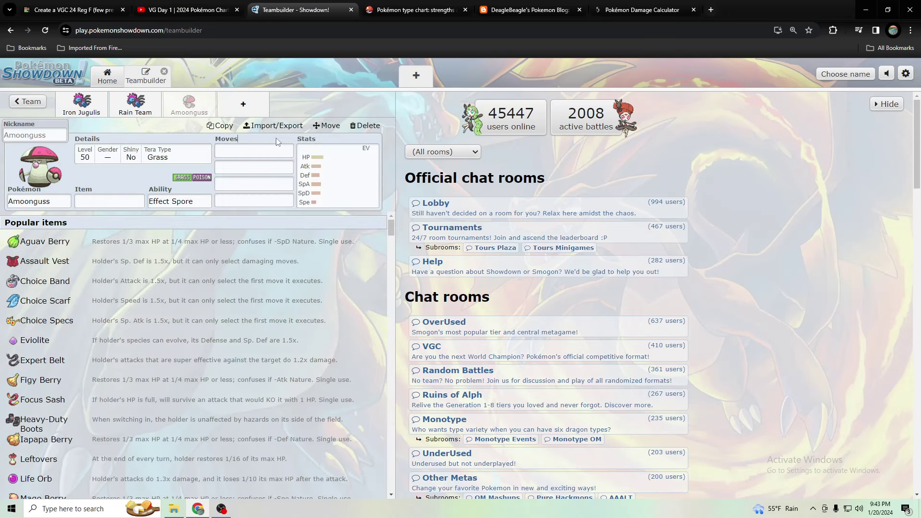
left_click(262, 126)
left_click(65, 223)
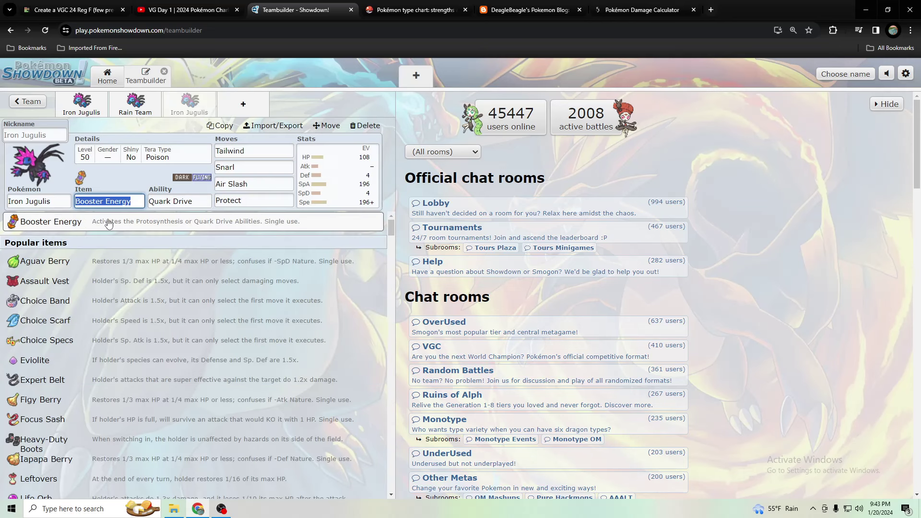
Step: Set the third Iron Jugulis's EVs to 252 HP and 52 Sp. Atk
left_click(355, 167)
left_click_drag(290, 330, 210, 329)
left_click_drag(276, 278, 314, 277)
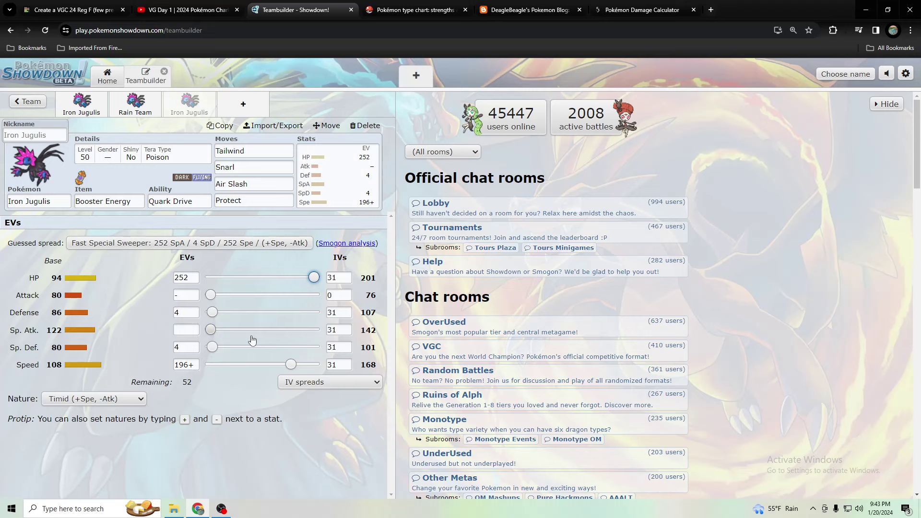
left_click_drag(211, 330, 232, 330)
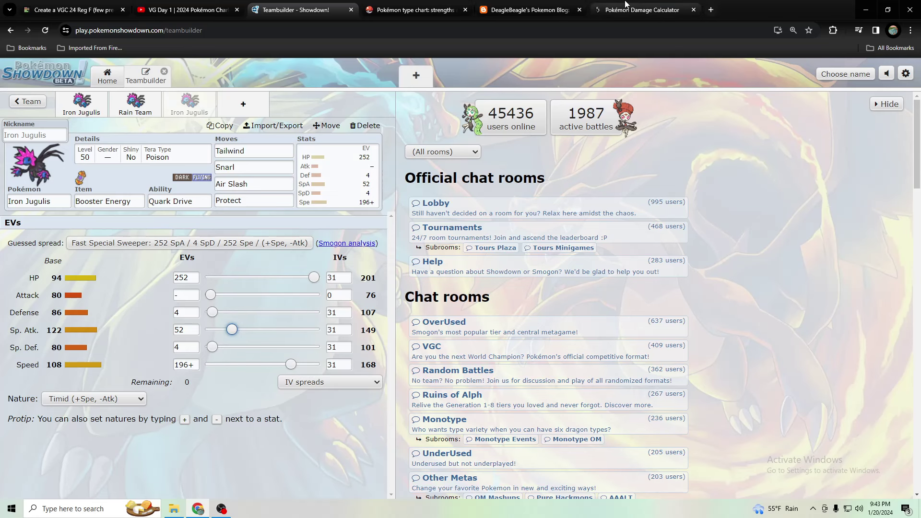
Step: Set the Sp. Atk EVs of Iron Jugulis to 56 in the damage calculator and view the Air Slash damage
left_click(641, 9)
double_click(282, 382)
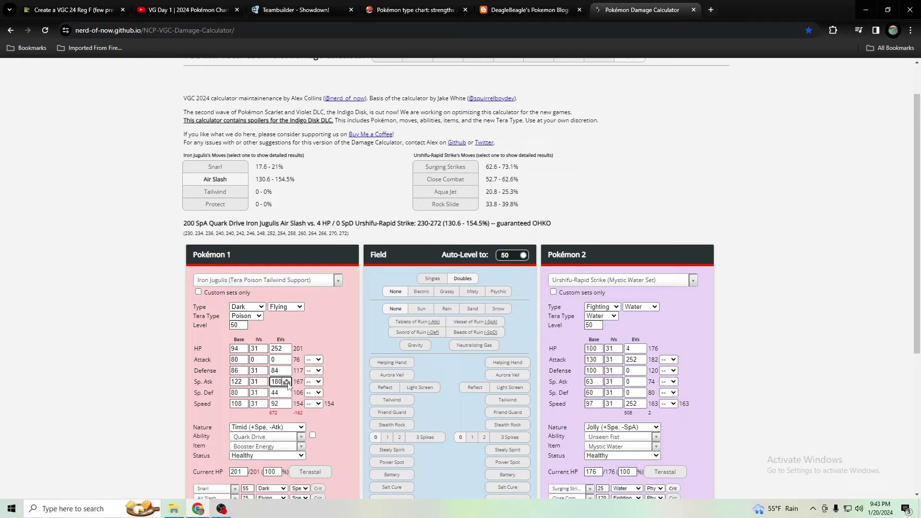
type("144")
scroll(286, 383, "down", 19)
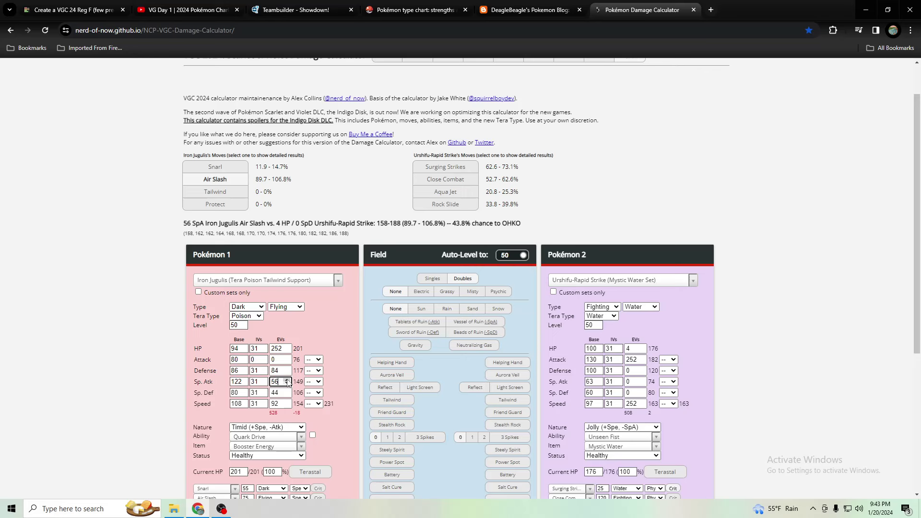
Step: Back in the Showdown teambuilder, try Speed EVs of 0 and 68 on the third Iron Jugulis, and restore 196
key("ctrl+3")
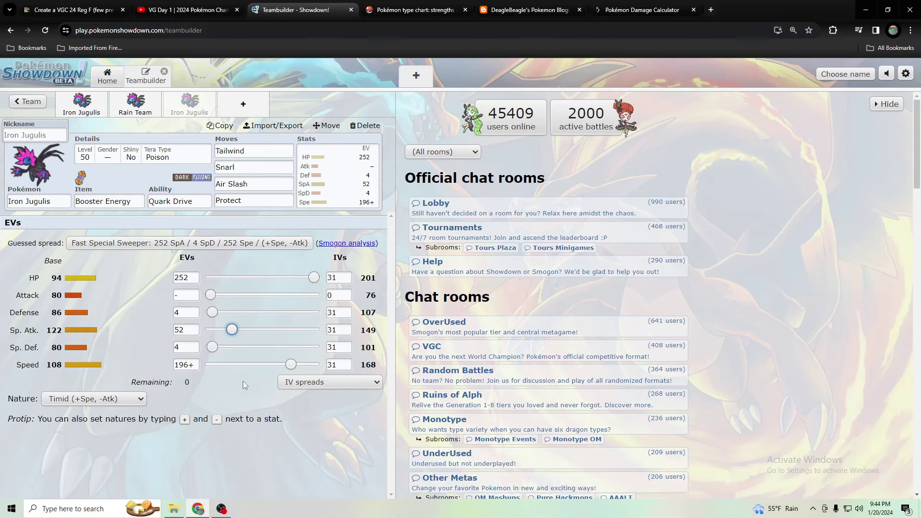
left_click_drag(290, 364, 174, 368)
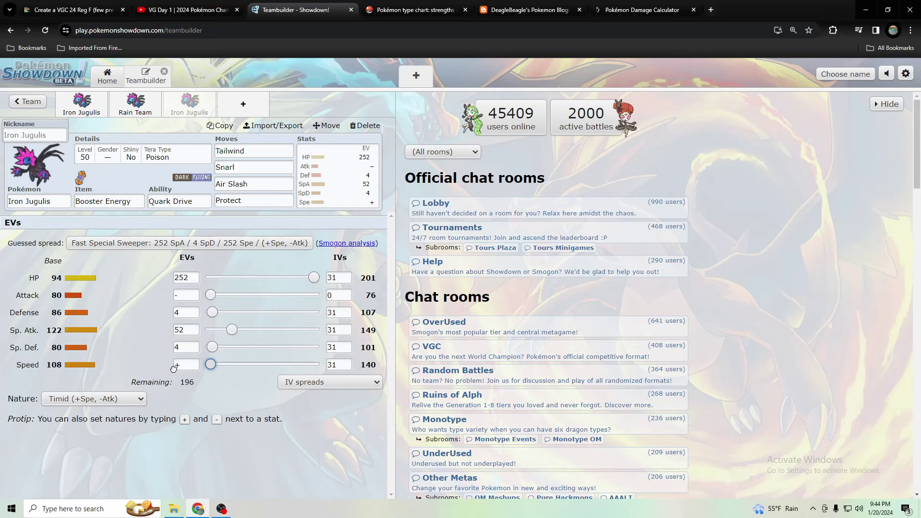
left_click(328, 359)
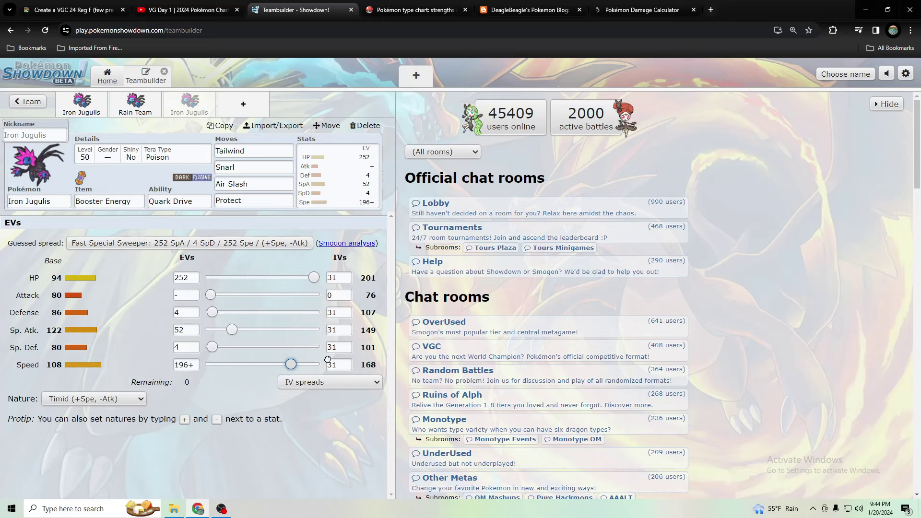
left_click_drag(290, 364, 240, 363)
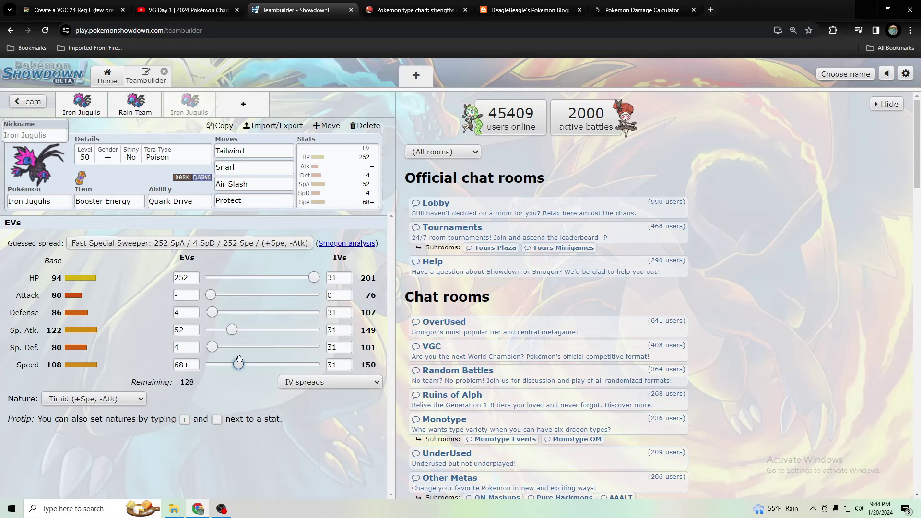
left_click_drag(239, 359, 291, 364)
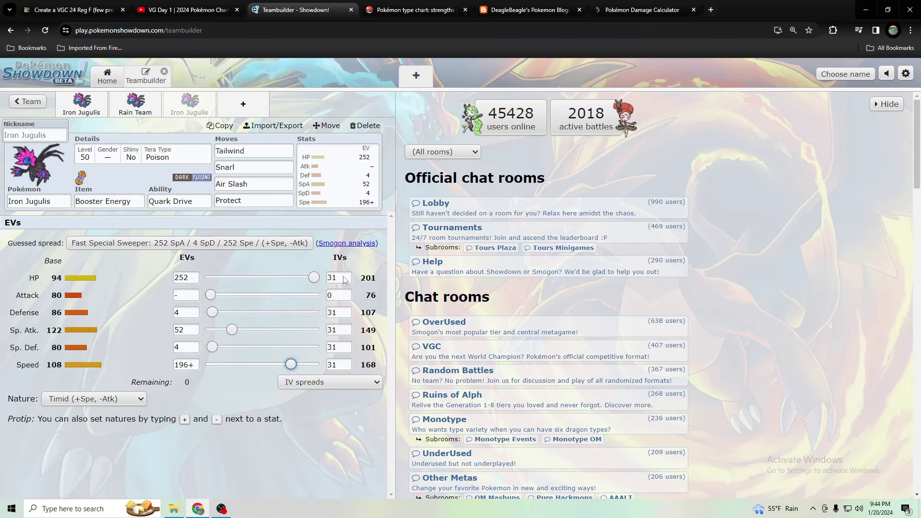
Step: Duplicate the third Iron Jugulis set into a new fourth team slot using its exported text
left_click(243, 121)
left_click(246, 114)
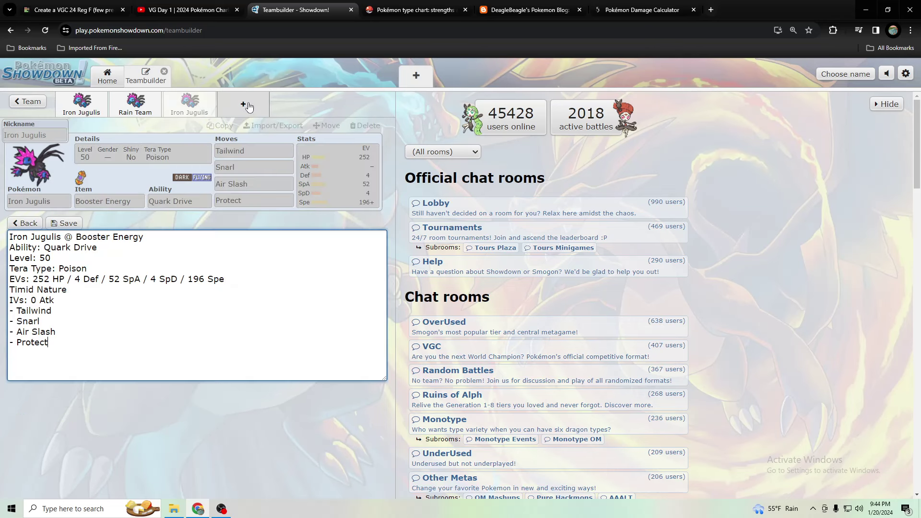
left_click(189, 103)
left_click(261, 125)
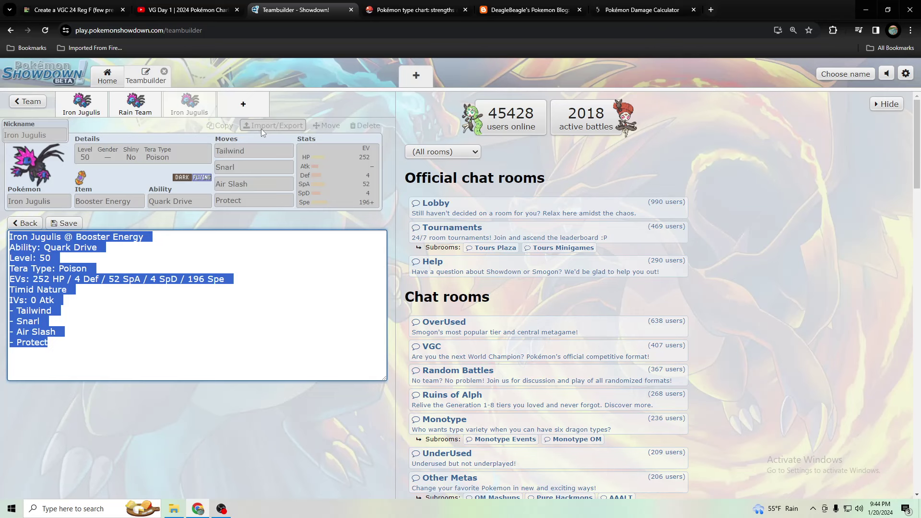
left_click(223, 107)
left_click(223, 107)
left_click(181, 350)
left_click(273, 125)
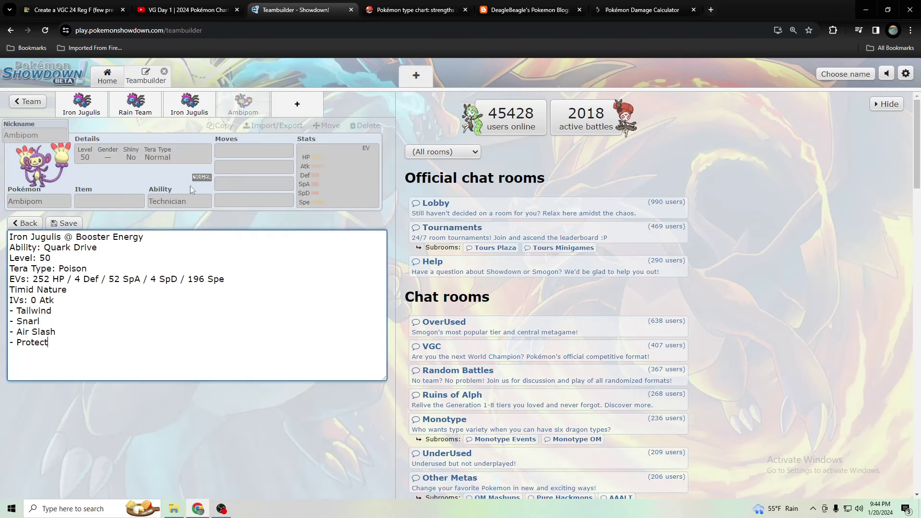
left_click(81, 225)
Step: Give the fourth Iron Jugulis a Modest nature with 196 Speed EVs and no Sp. Atk EVs
left_click(337, 176)
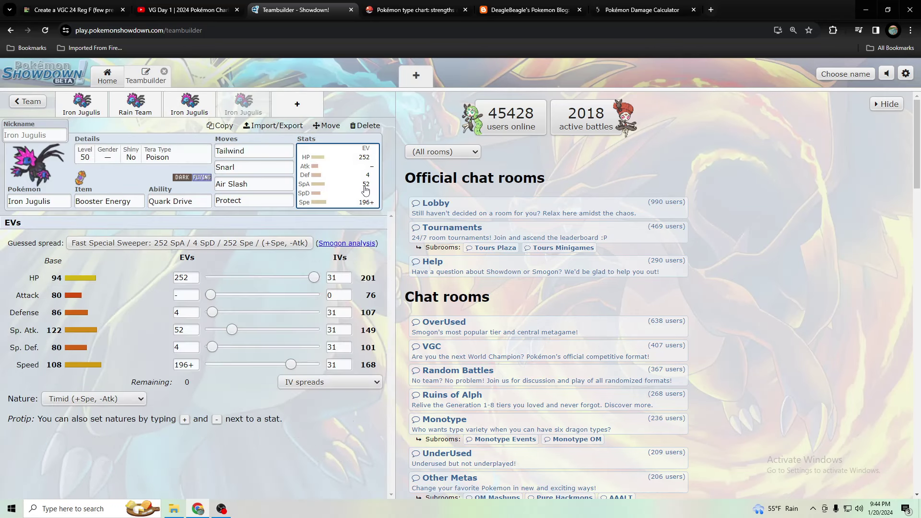
left_click_drag(290, 364, 210, 364)
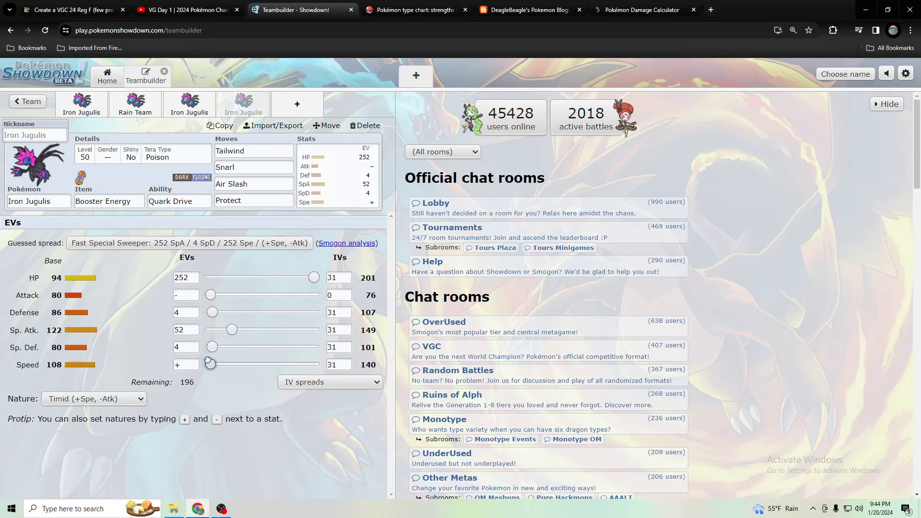
left_click(117, 399)
left_click(96, 304)
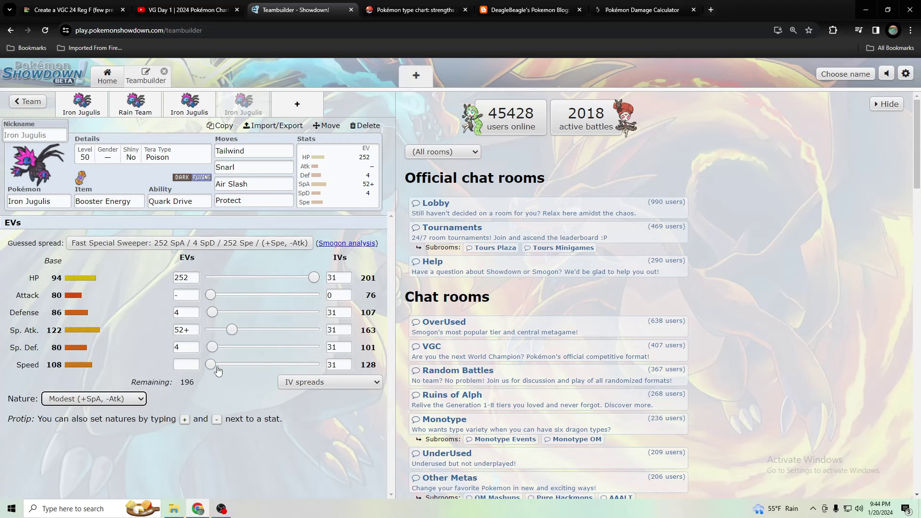
left_click_drag(211, 364, 325, 364)
left_click_drag(232, 329, 210, 330)
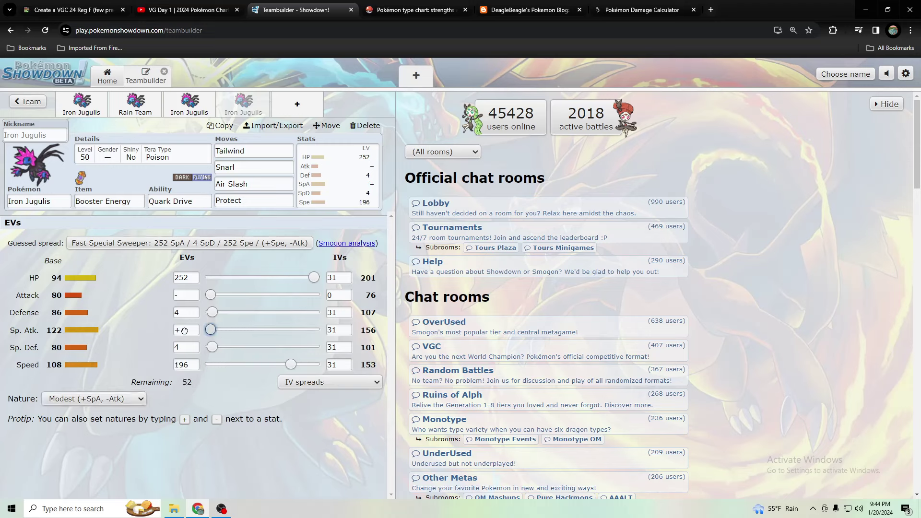
Step: Try 76 Speed and 172 Sp. Atk EVs on the Modest Iron Jugulis, and clear the Sp. Atk EVs again
left_click_drag(291, 364, 242, 365)
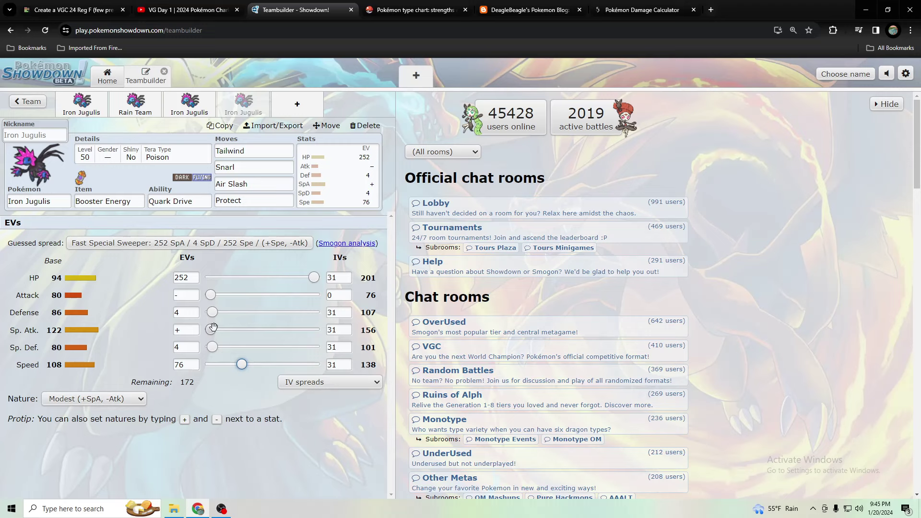
left_click_drag(214, 327, 314, 330)
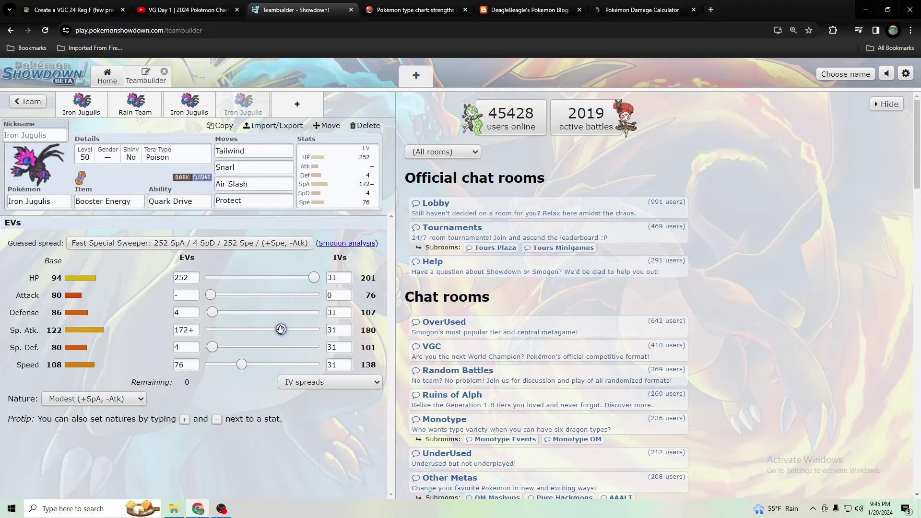
left_click_drag(308, 332, 129, 340)
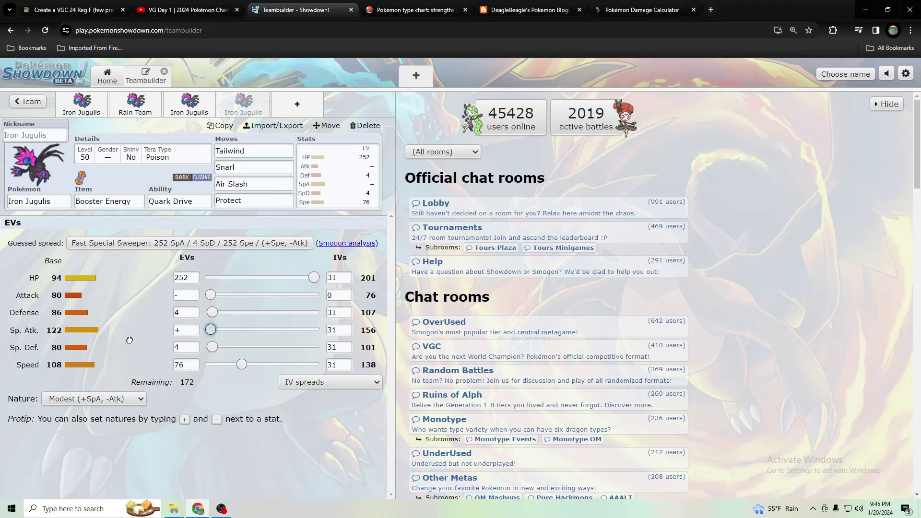
Step: Set the Modest Iron Jugulis's EVs to 244 Speed and 4 Sp. Atk, and compare it with the Timid set in the third slot
left_click_drag(242, 365, 311, 364)
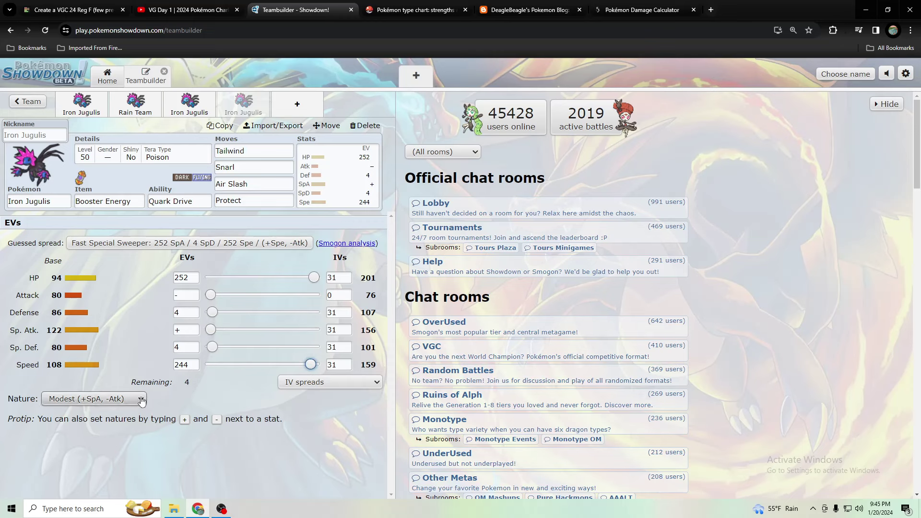
left_click_drag(210, 330, 220, 330)
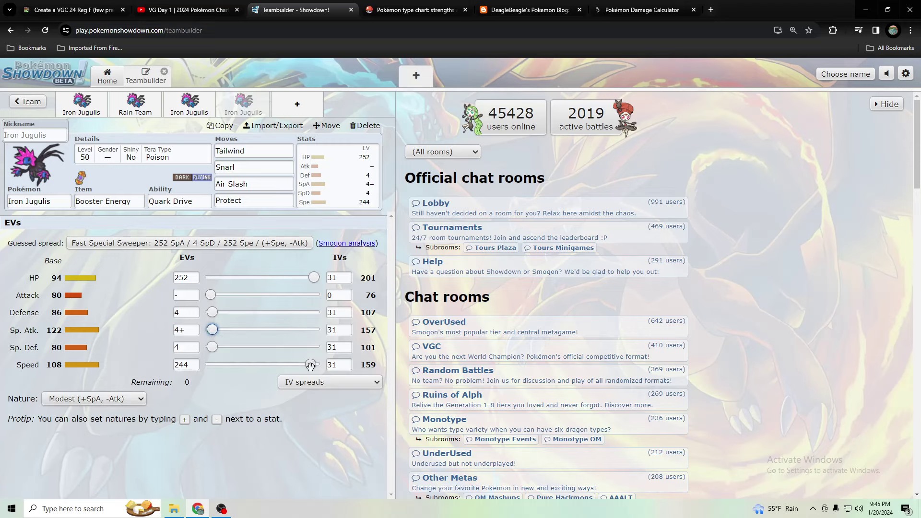
left_click_drag(310, 365, 394, 361)
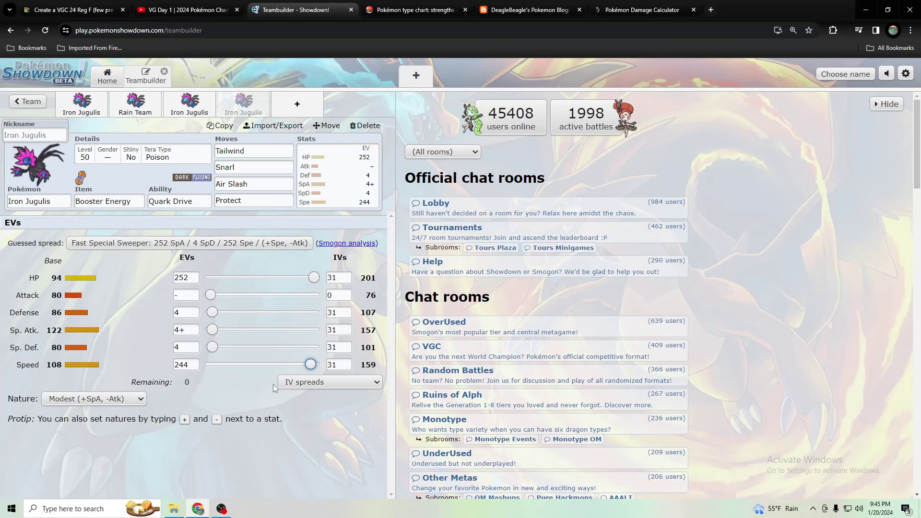
left_click(225, 107)
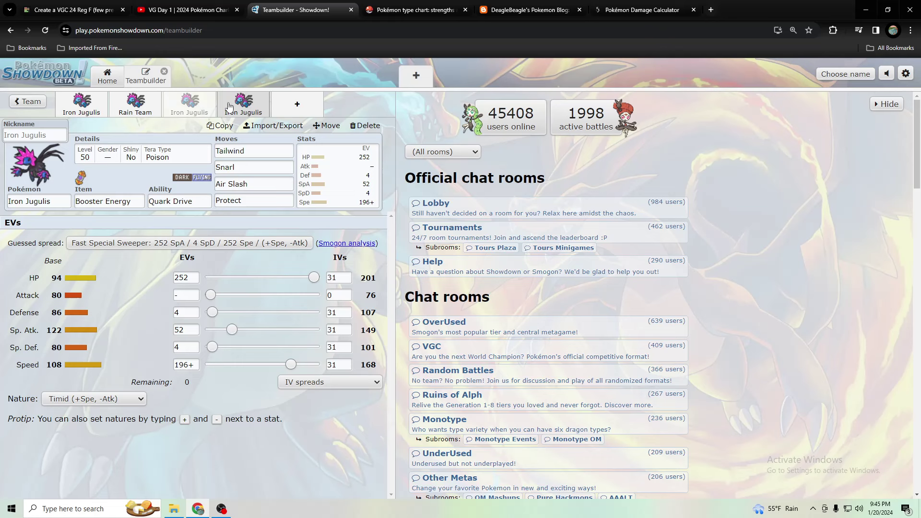
left_click(229, 106)
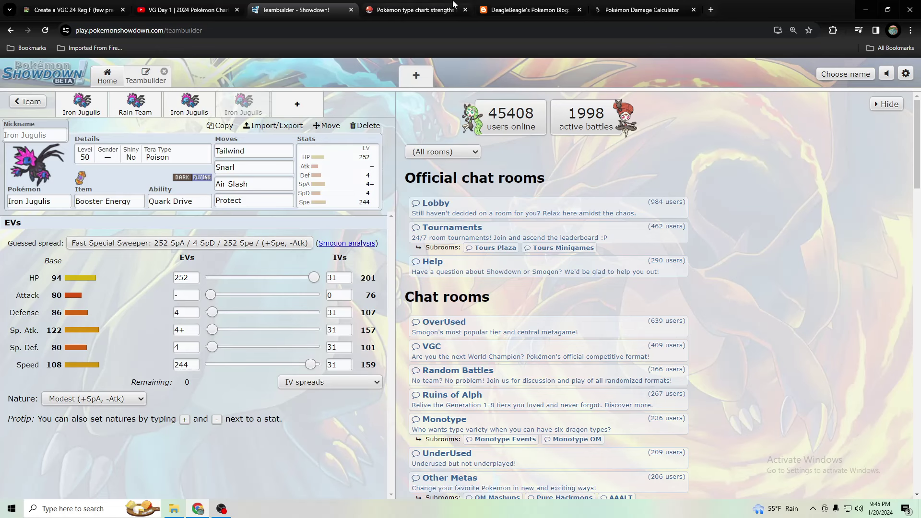
Step: Switch to the damage calculator and test Iron Jugulis's Sp. Atk EVs between 84 and 96 against Urshifu-Rapid Strike, ending on 88
left_click(633, 10)
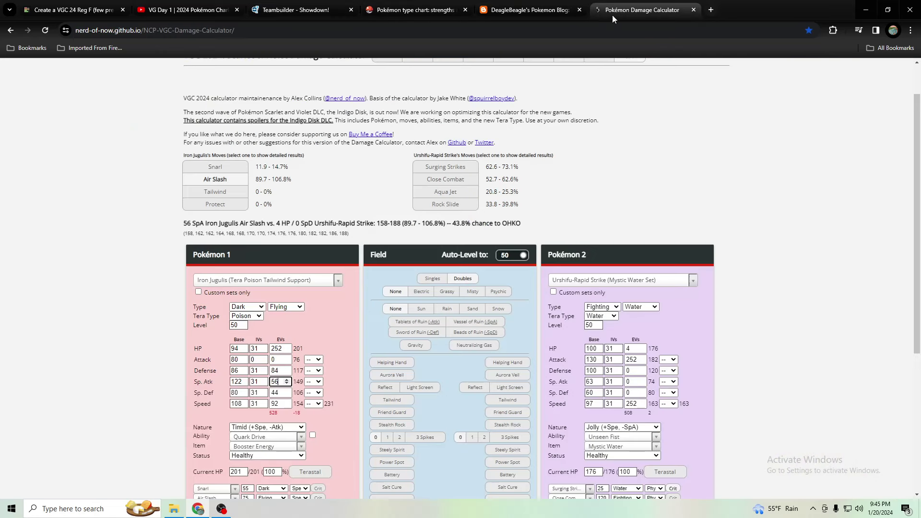
left_click(287, 381)
left_click(286, 379)
left_click(287, 378)
left_click(287, 379)
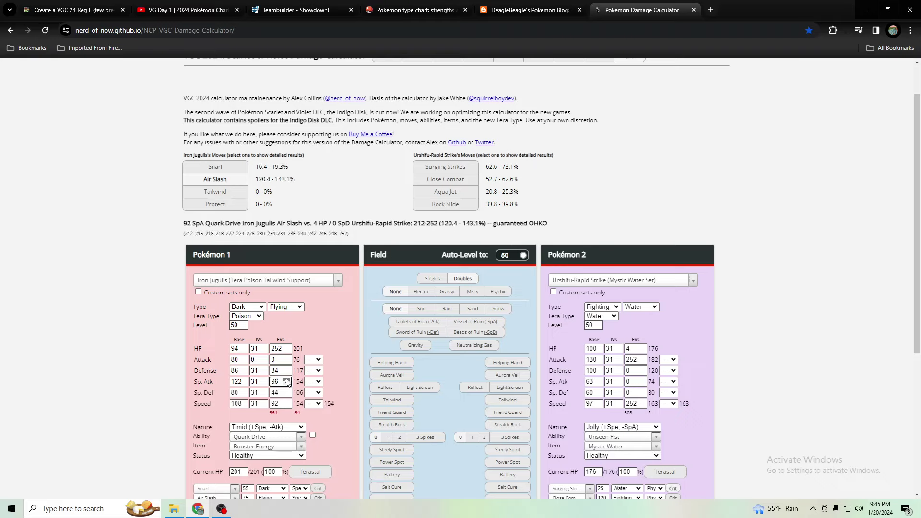
left_click(288, 383)
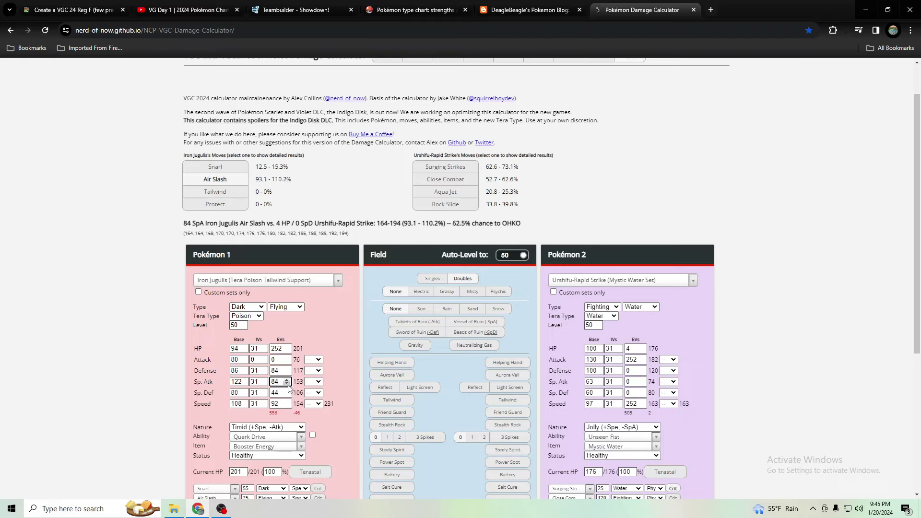
left_click(287, 379)
left_click(287, 380)
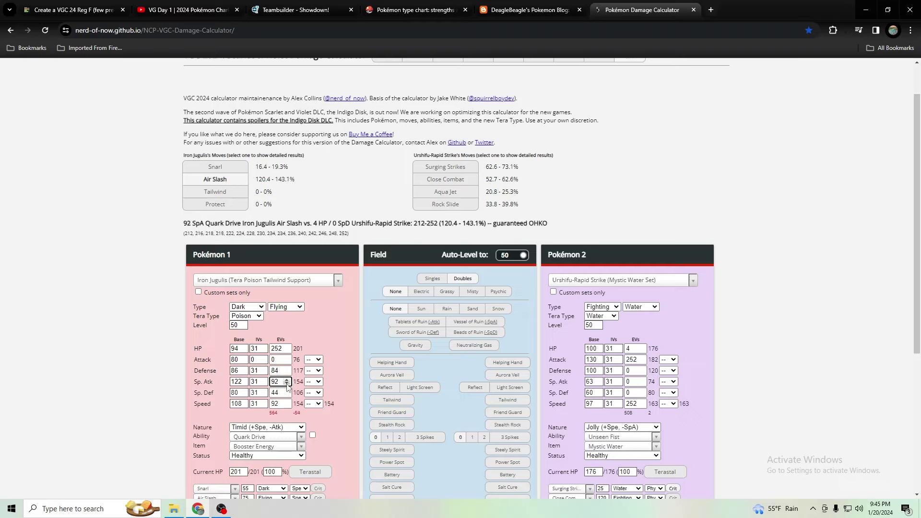
left_click(287, 383)
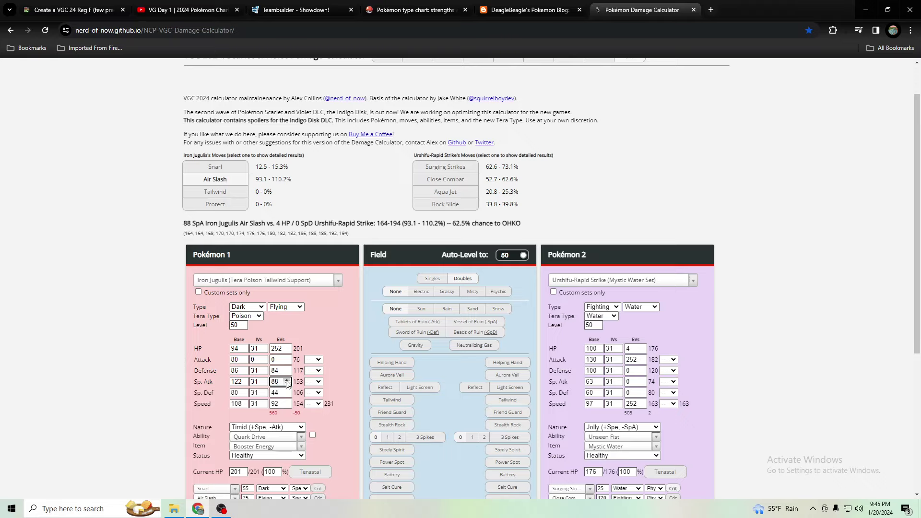
Step: Set Iron Jugulis's Speed EVs to 252 in the calculator and test Sp. Atk EVs up to 188 for Air Slash against Urshifu-Rapid Strike
left_click(287, 401)
left_click(287, 402)
left_click(287, 401)
left_click(287, 403)
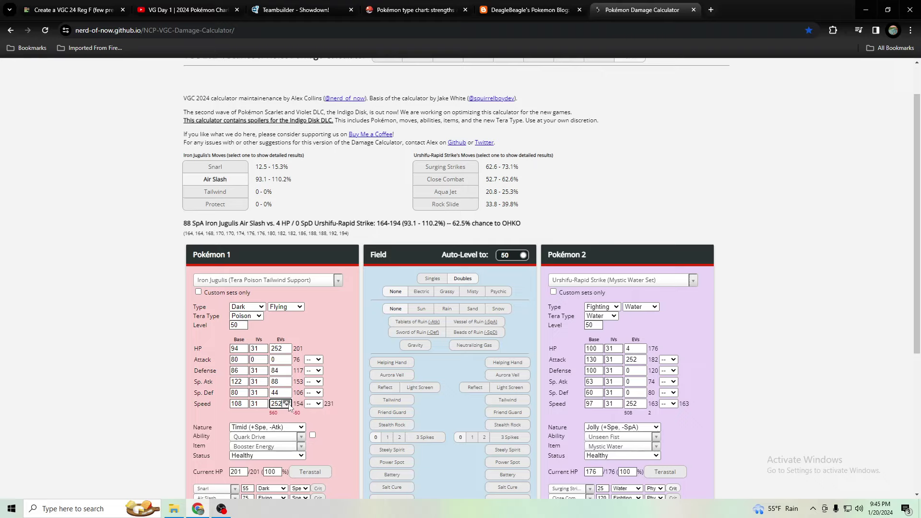
left_click(287, 402)
left_click(287, 384)
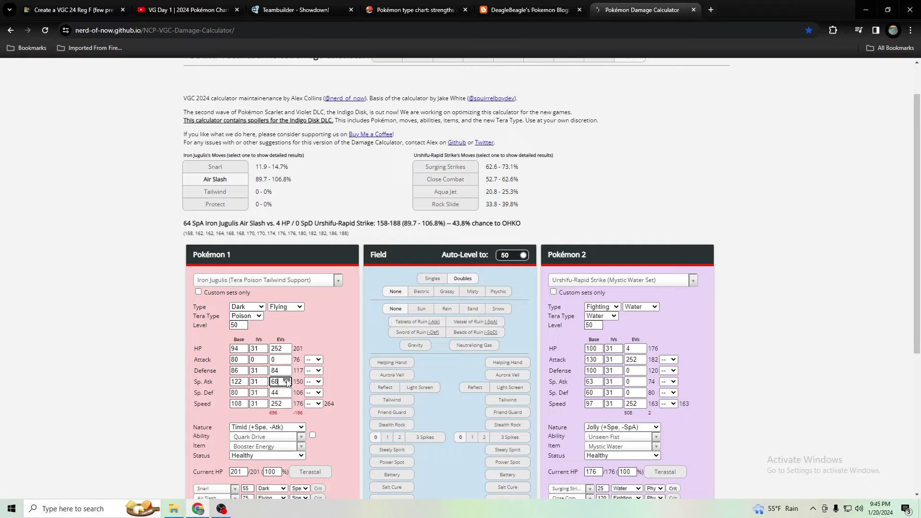
left_click(286, 380)
left_click(287, 380)
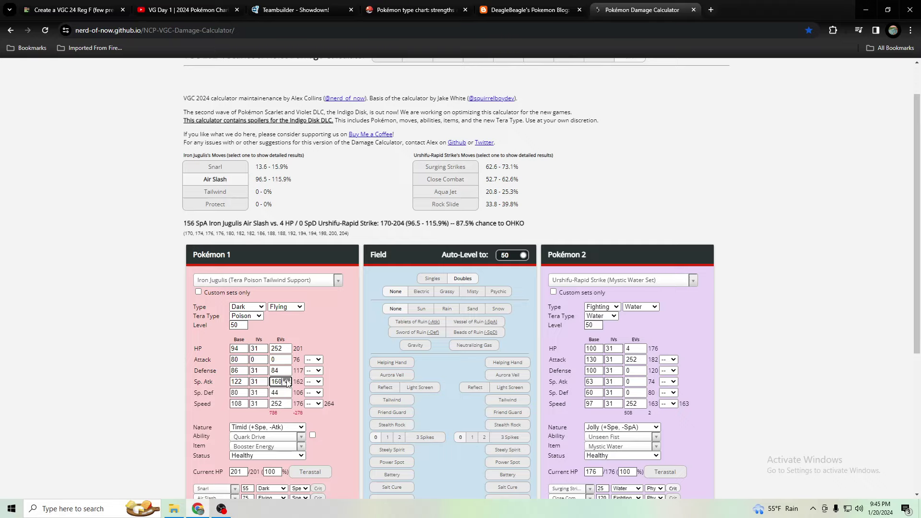
left_click(287, 384)
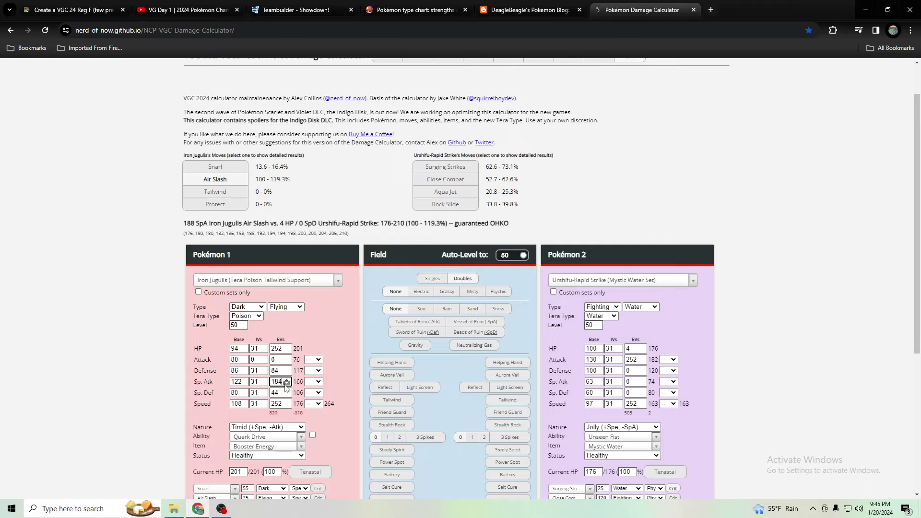
left_click(287, 385)
left_click(286, 382)
Step: Switch to the Showdown teambuilder and give the fourth Iron Jugulis a Timid nature with 252 Speed, 156 HP and 60 Sp. Atk EVs
left_click(314, 10)
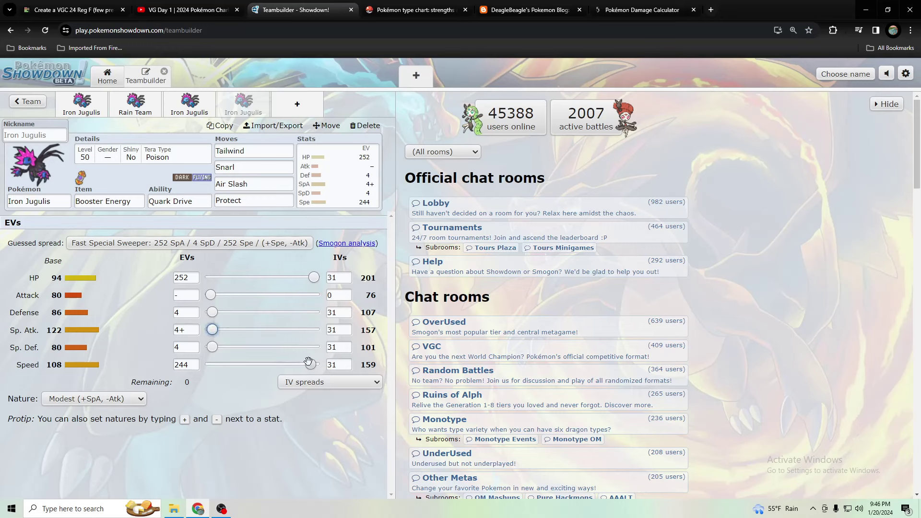
mouse_move(307, 366)
left_mouse_down()
mouse_move(267, 366)
mouse_move(311, 365)
left_mouse_up()
left_click_drag(314, 275, 274, 277)
left_click_drag(212, 330, 234, 329)
left_click_drag(310, 364, 358, 365)
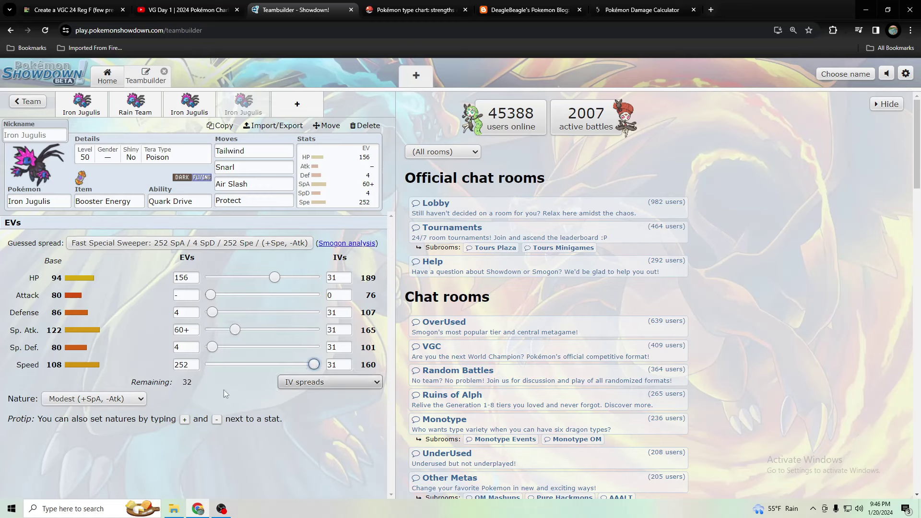
left_click(96, 399)
scroll(116, 388, "down", 2)
left_click(116, 387)
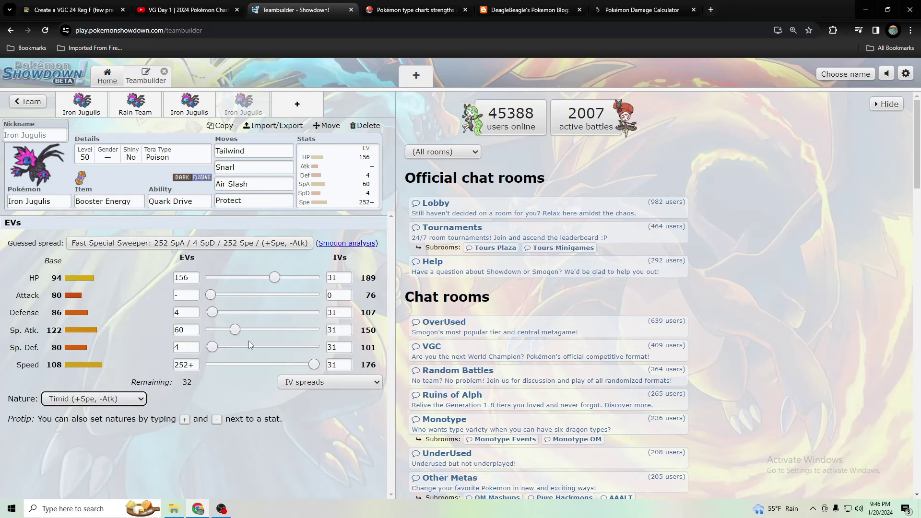
Step: Set the fourth Iron Jugulis's EVs to 76 HP and 180 Sp. Atk, clear its Defense and Sp. Def EVs, and compare the other sets
left_click_drag(235, 329, 248, 330)
left_click_drag(274, 277, 210, 277)
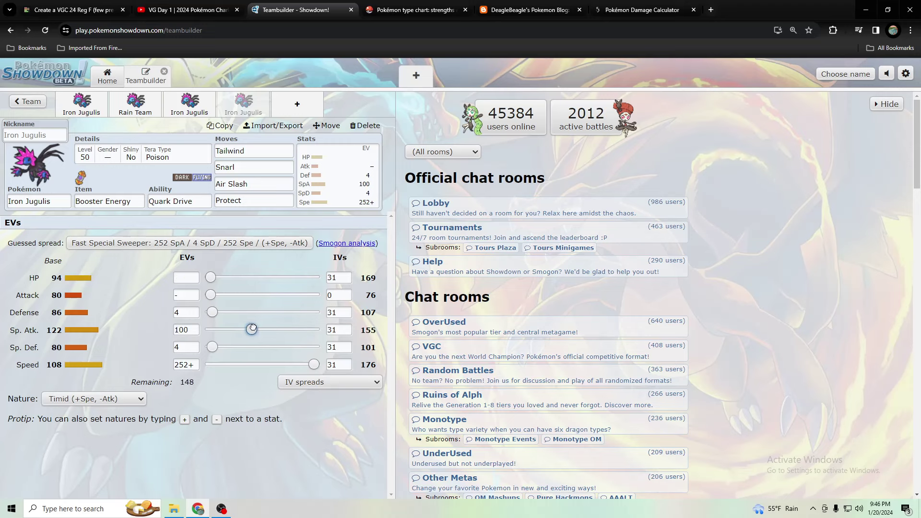
left_click_drag(248, 329, 285, 330)
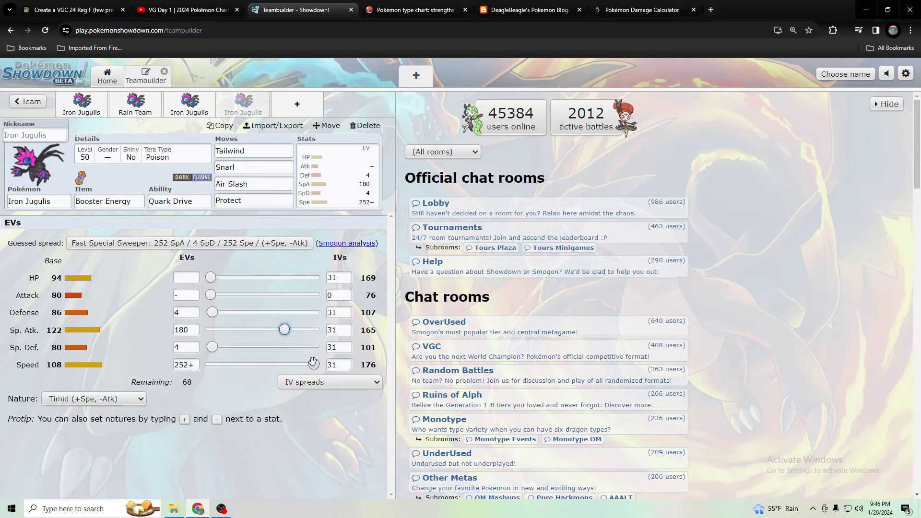
left_click_drag(211, 277, 235, 277)
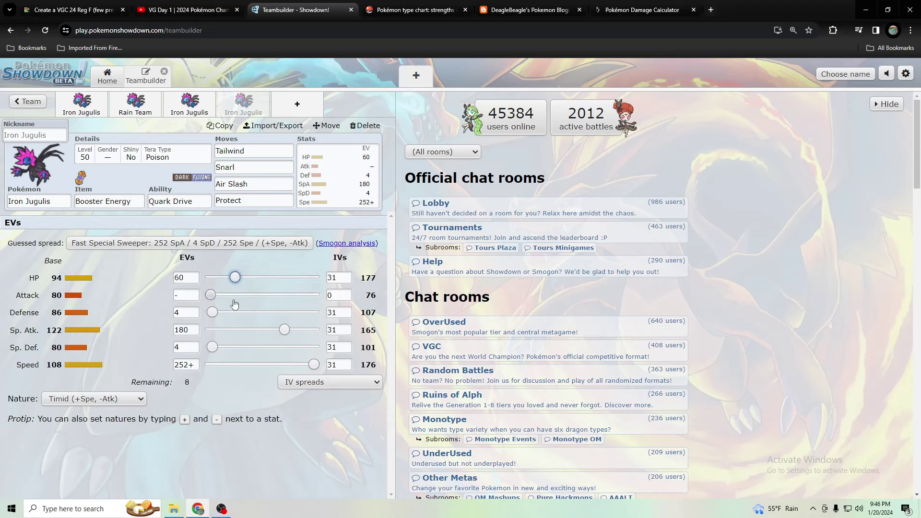
left_click_drag(212, 312, 210, 312)
left_click_drag(212, 347, 210, 347)
left_click_drag(234, 277, 242, 278)
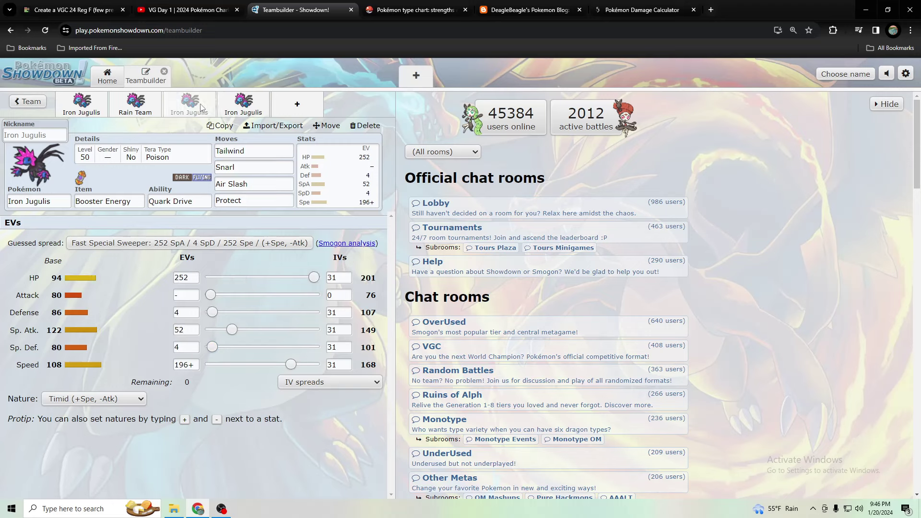
left_click(149, 108)
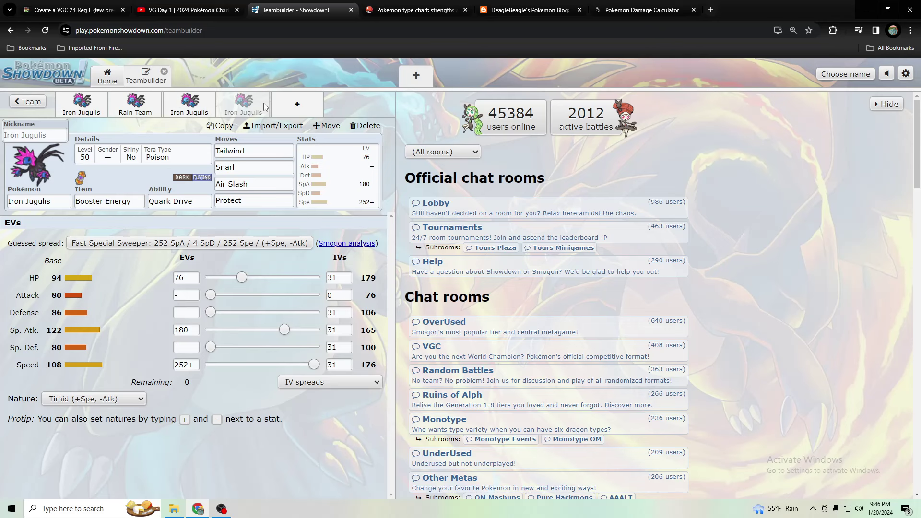
Step: Duplicate the fourth Iron Jugulis set into a new fifth team slot using its exported text
left_click(292, 104)
key("Return")
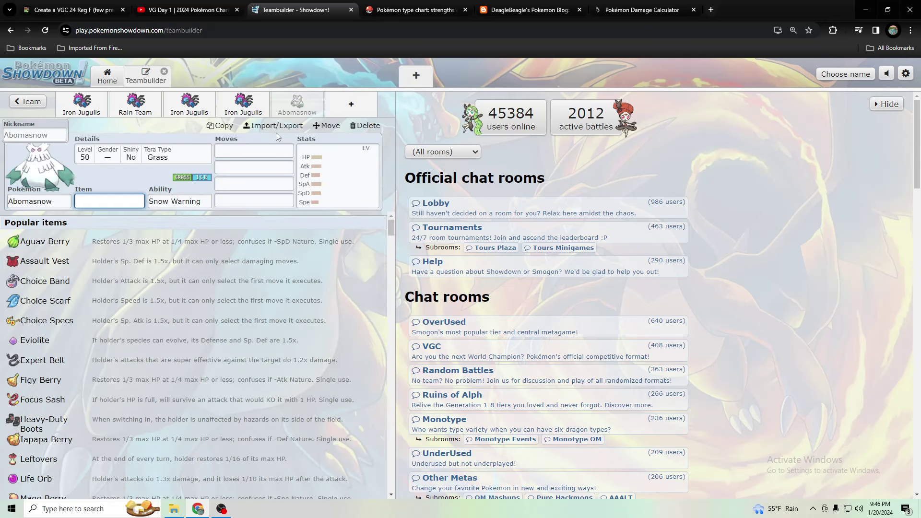
left_click(242, 111)
left_click(266, 125)
key("ctrl+c")
left_click(295, 104)
key("Tab")
left_click(273, 125)
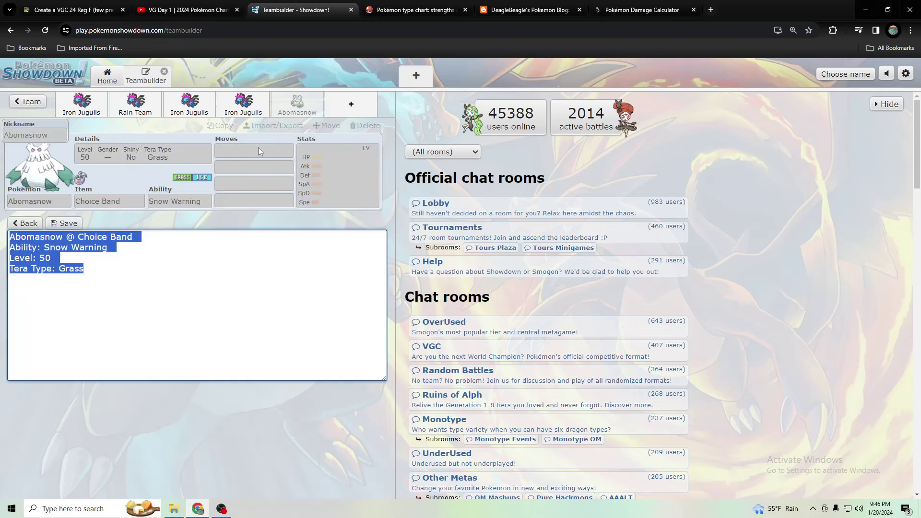
key("ctrl+v")
left_click(68, 223)
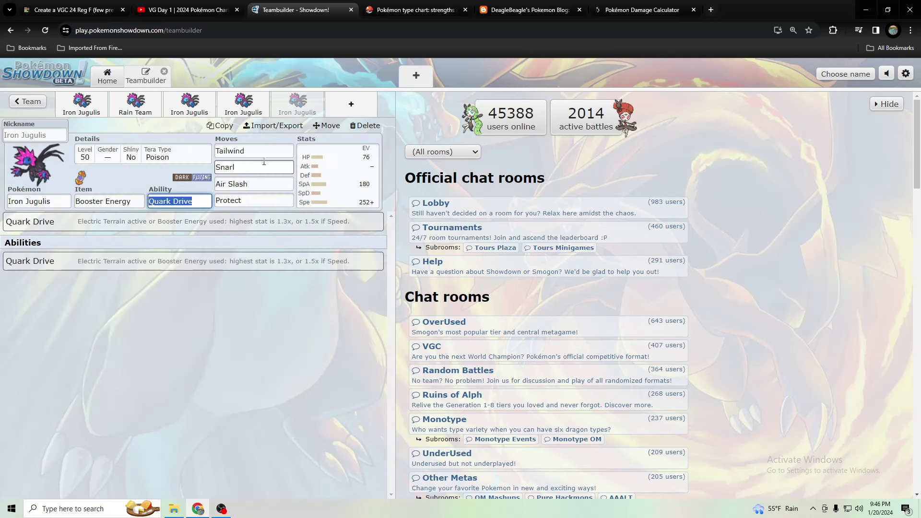
Step: Replace Protect with Taunt as the fourth move of the fifth Iron Jugulis
left_click(249, 201)
type("ta")
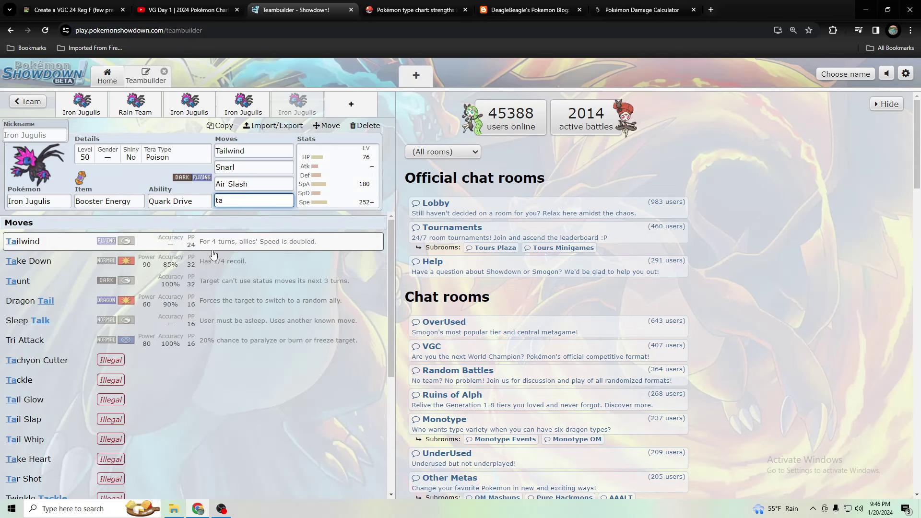
left_click(209, 284)
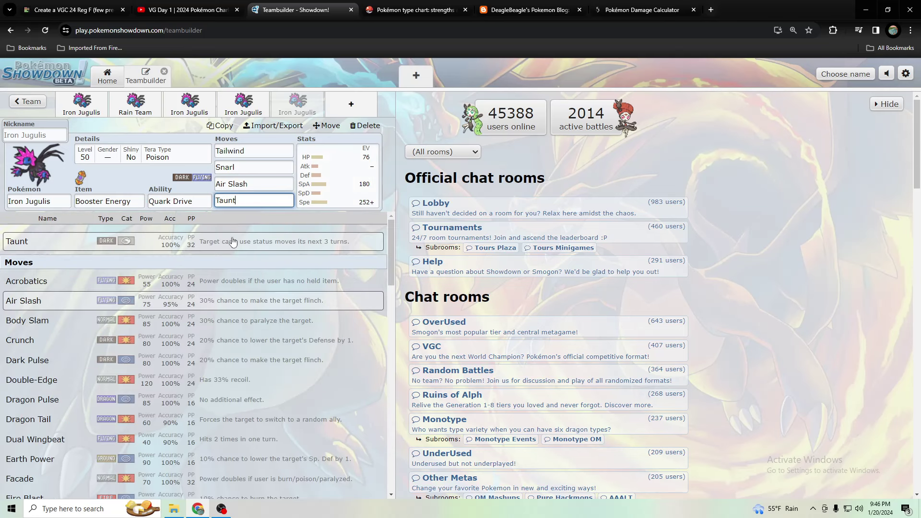
Step: Look through the full list of moves available to Iron Jugulis for alternatives in the fourth move slot
scroll(169, 312, "down", 2)
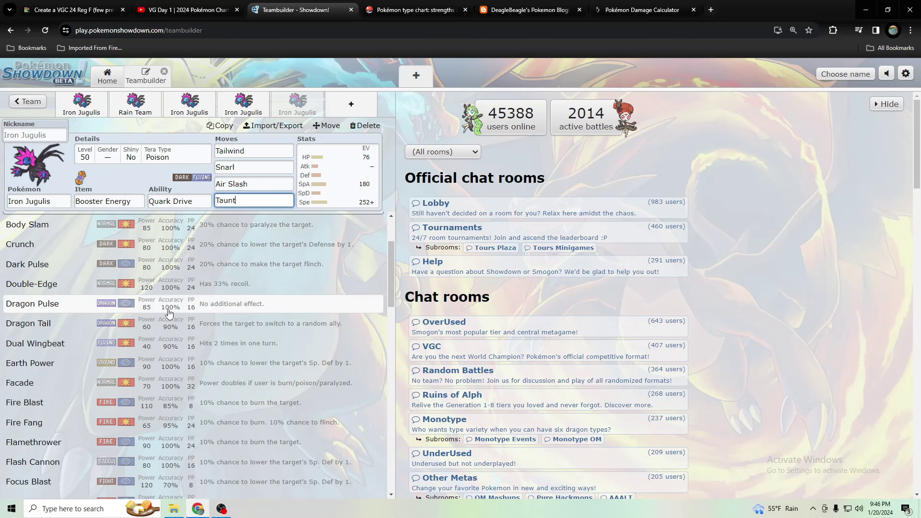
scroll(169, 312, "down", 5)
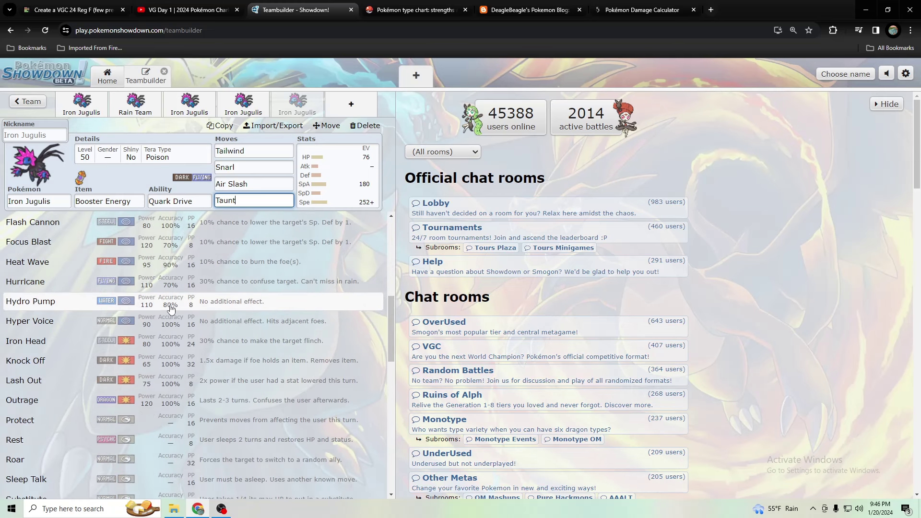
scroll(171, 308, "down", 4)
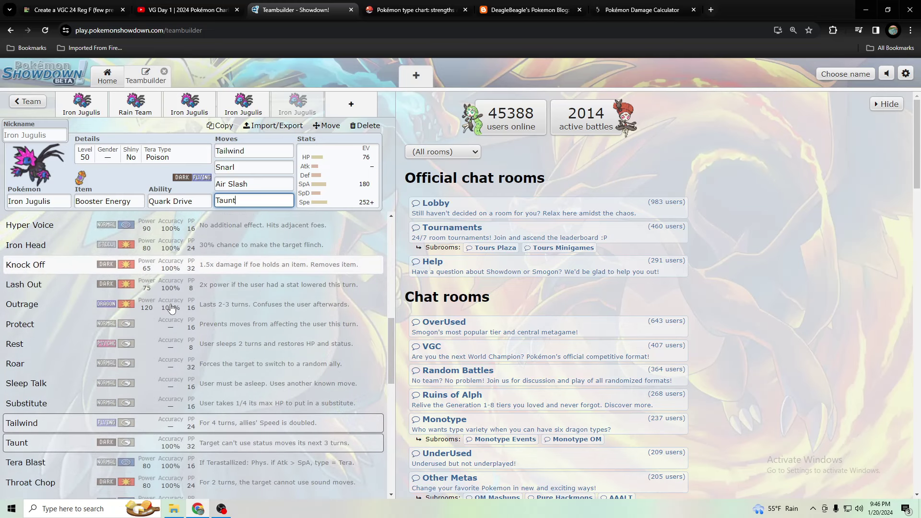
scroll(171, 308, "down", 4)
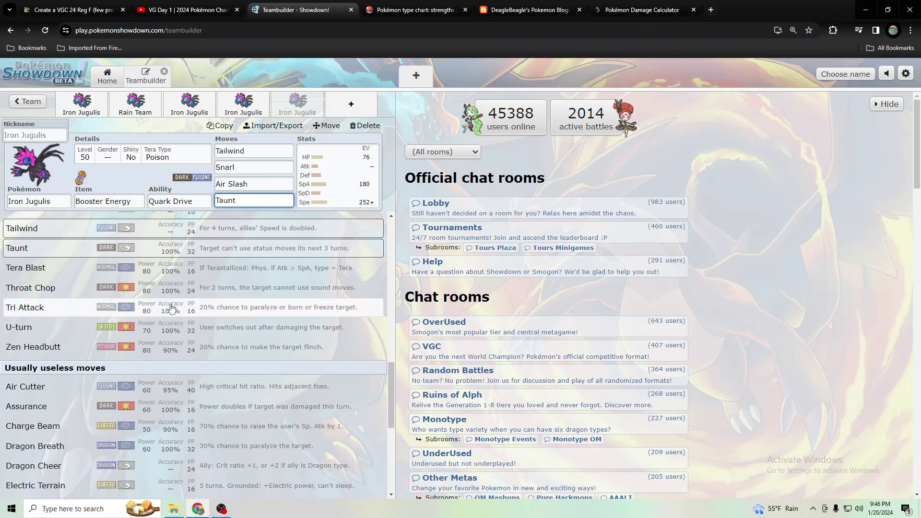
scroll(171, 308, "down", 4)
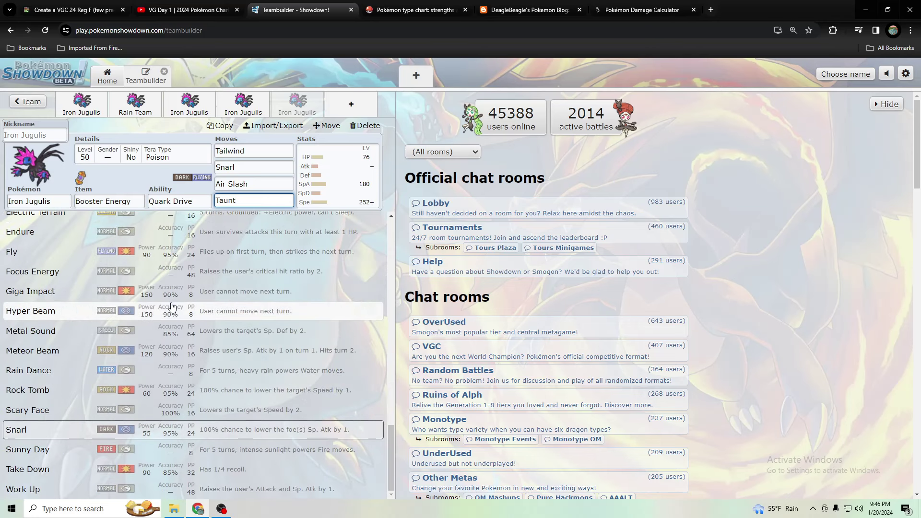
scroll(172, 305, "up", 15)
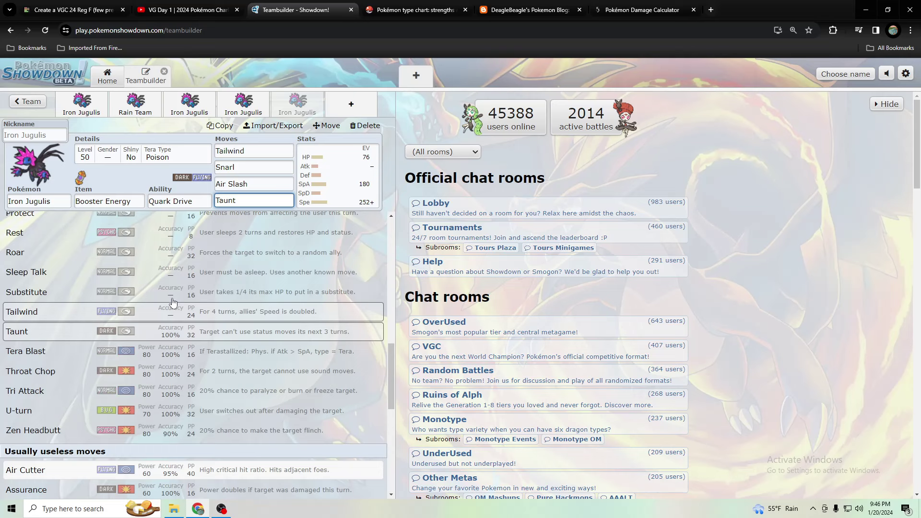
scroll(172, 303, "up", 3)
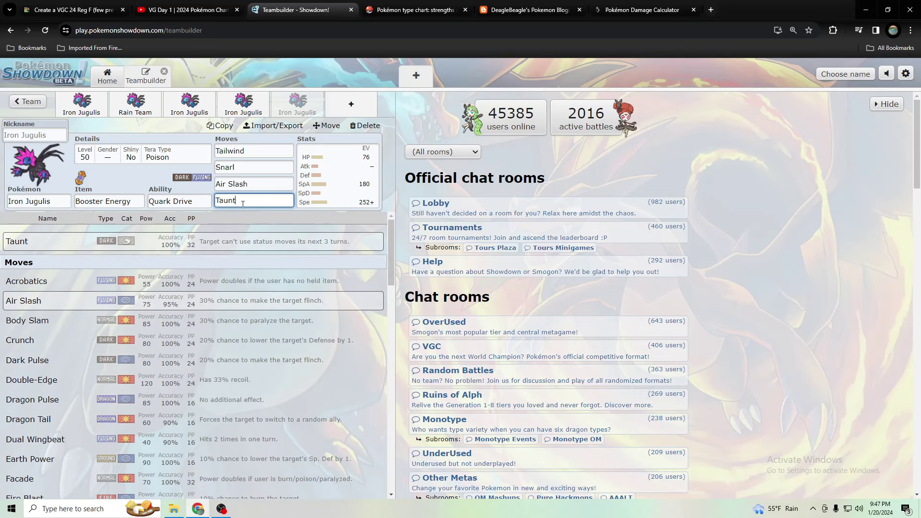
Step: Compare the fifth Iron Jugulis's EV spread with the Rain Team set and the first Iron Jugulis set
left_click(326, 185)
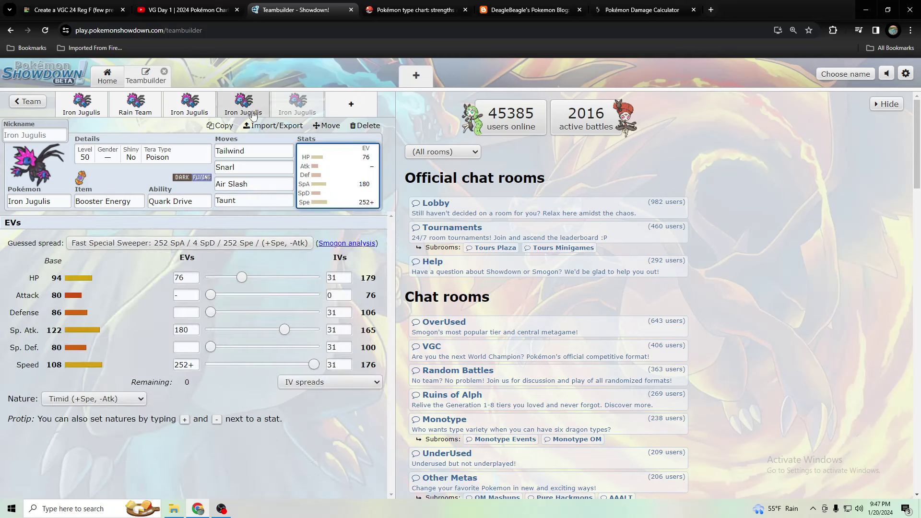
left_click(176, 108)
left_click(156, 107)
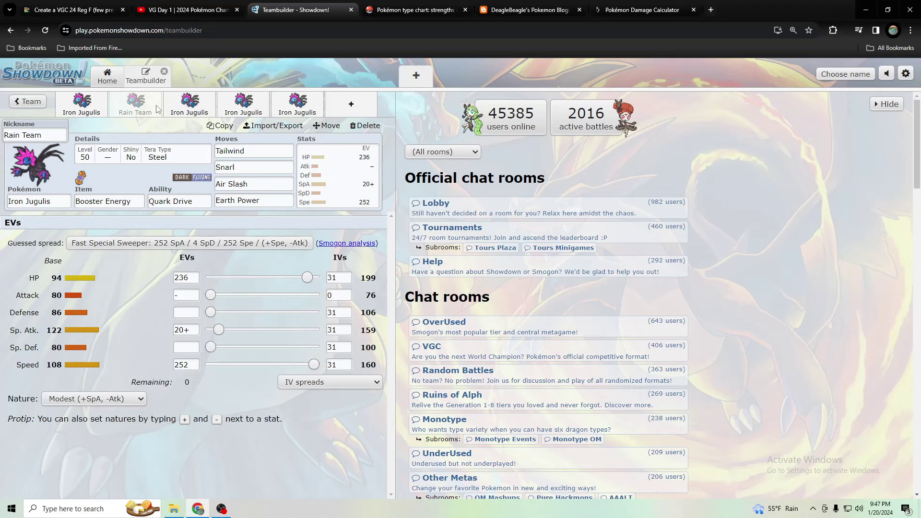
left_click(106, 111)
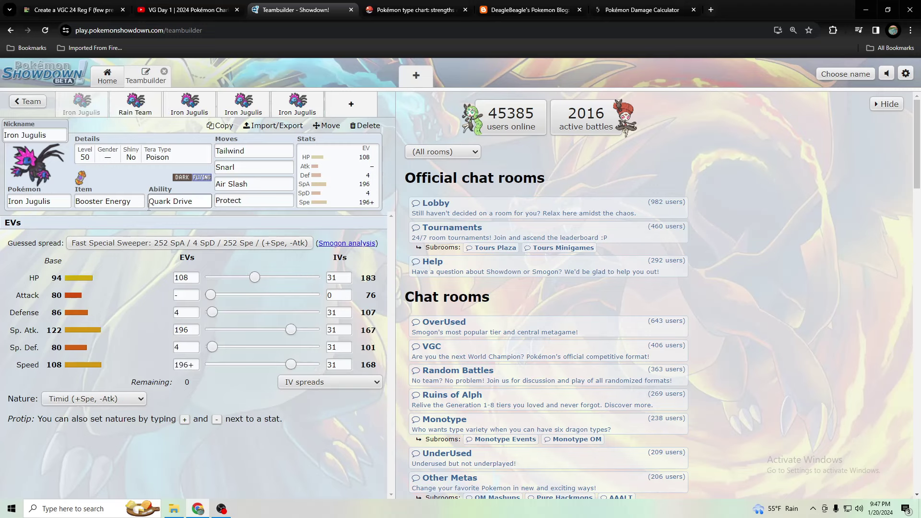
Step: Switch to the TierMaker VGC 24 Reg F tier list and examine the Pokémon placed in its S and A tiers
left_click(115, 10)
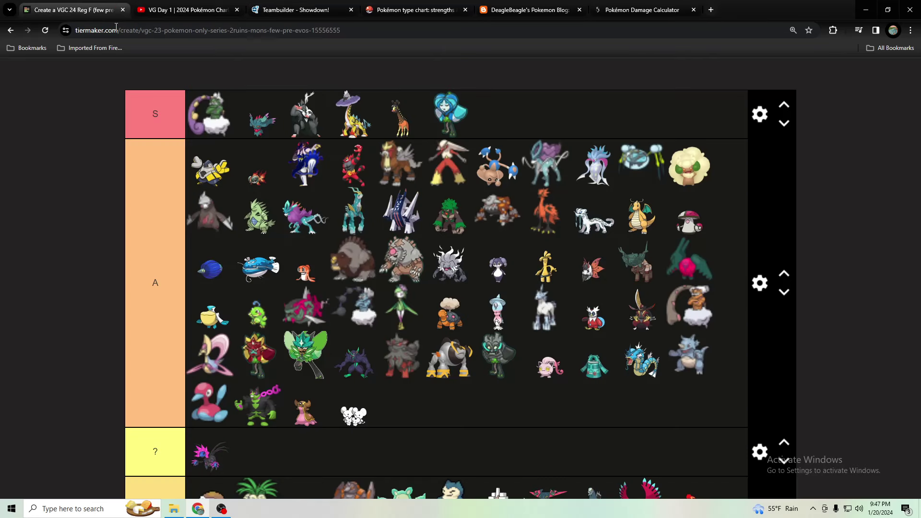
scroll(146, 251, "down", 2)
scroll(127, 268, "up", 3)
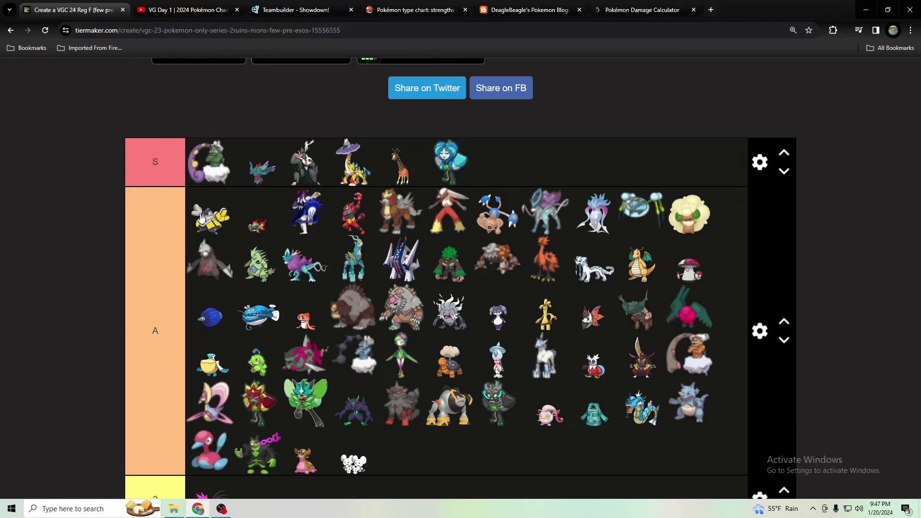
scroll(201, 219, "up", 2)
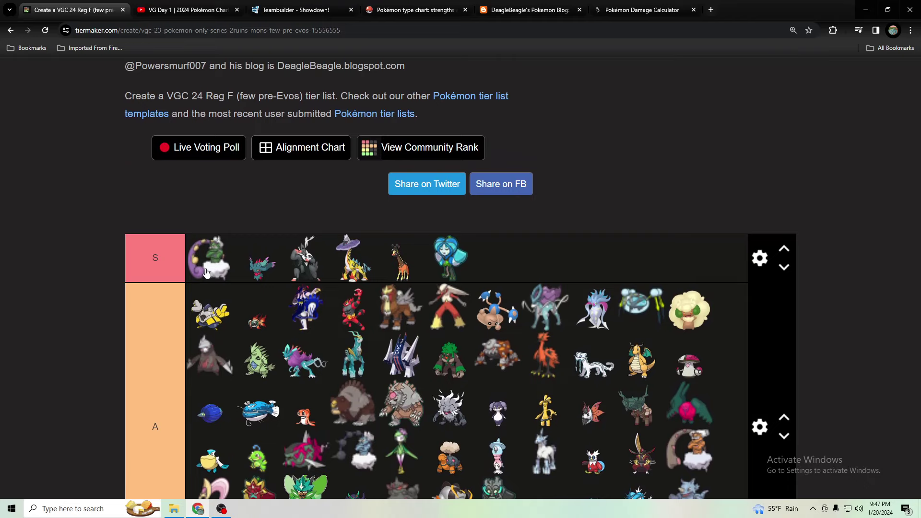
Step: Check the full A tier against the first Iron Jugulis set, and reorder the browser tabs so the tier list sits beside Teambuilder
scroll(206, 272, "down", 2)
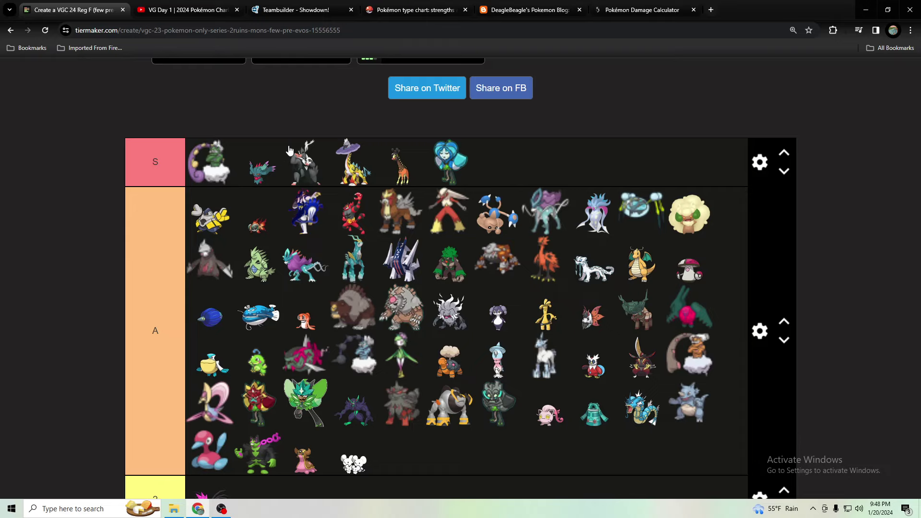
left_click(296, 10)
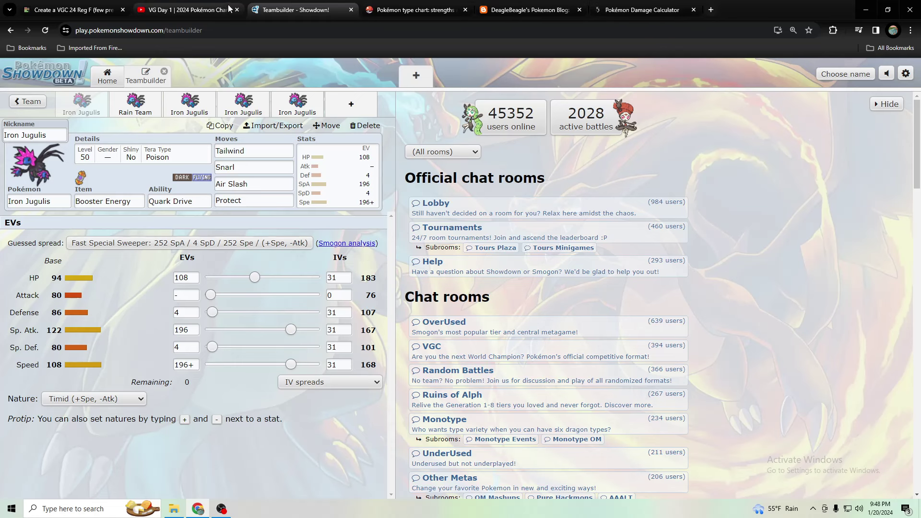
left_click(118, 6)
left_click_drag(123, 4, 213, 7)
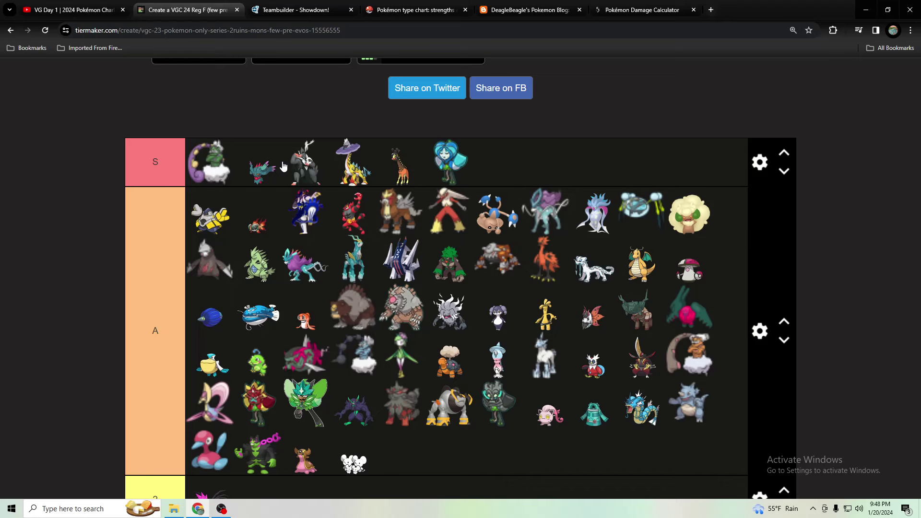
Step: Consult the Pokémon type chart on pokemondb.net and return to the TierMaker tier list
left_click(292, 10)
left_click(384, 10)
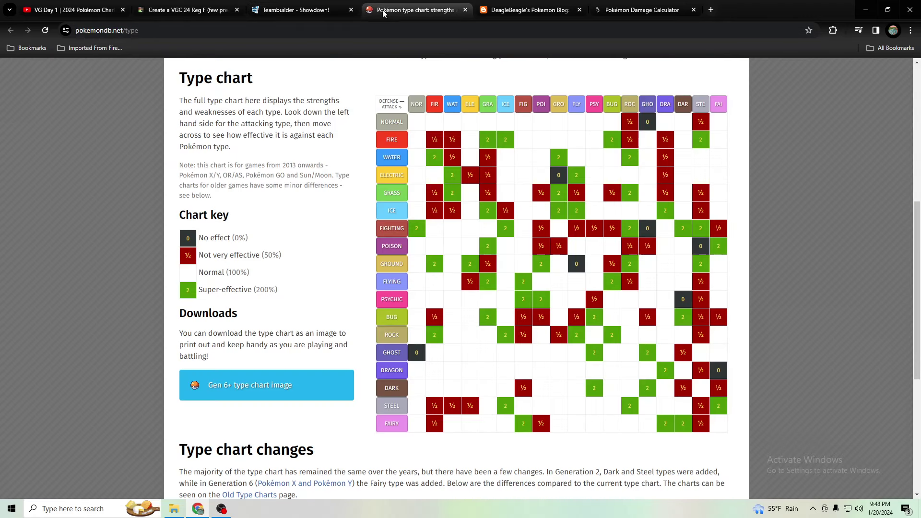
left_click(292, 9)
left_click(178, 10)
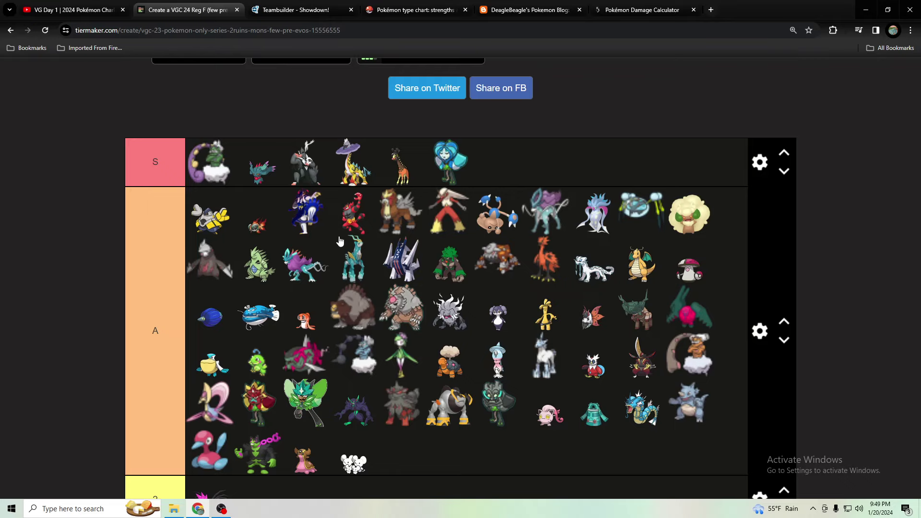
Step: Compare Iron Jugulis in the ? tier with the Pokémon in the S and A tiers and the unlabeled tier beneath it
scroll(424, 253, "down", 1)
scroll(424, 253, "down", 1)
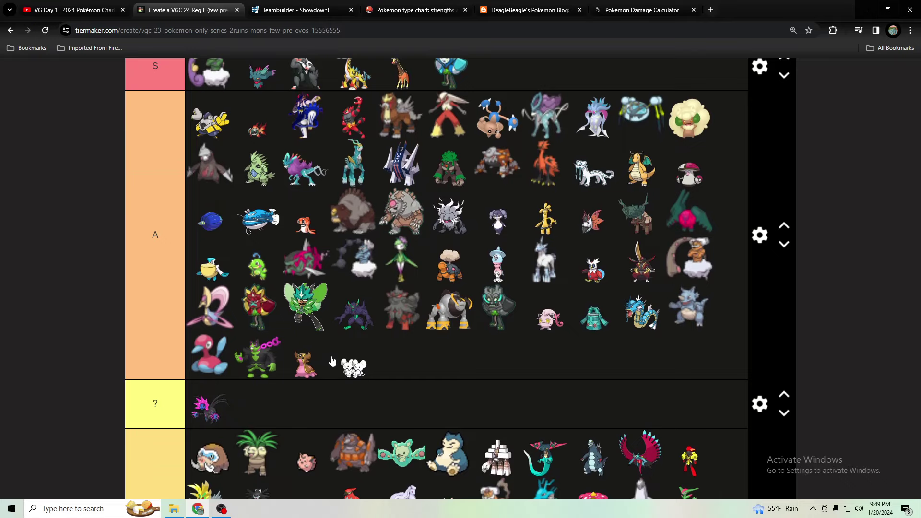
scroll(334, 354, "up", 1)
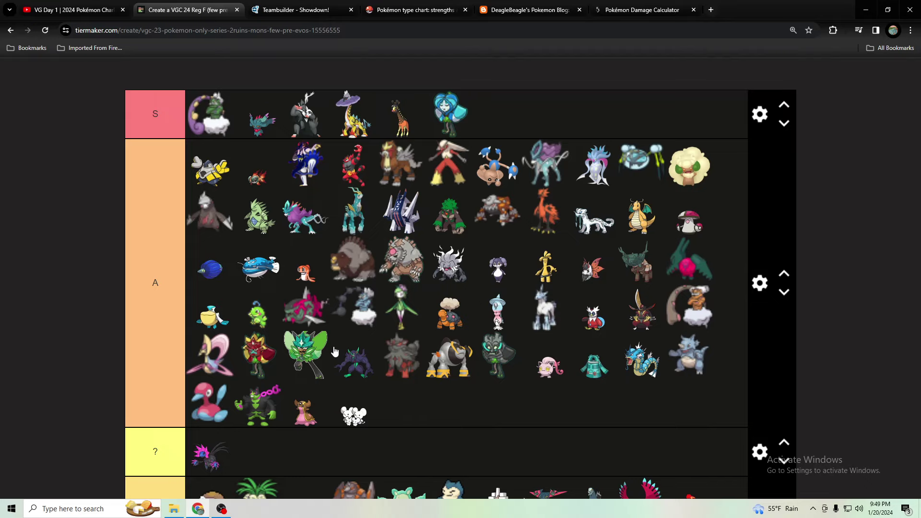
scroll(335, 352, "down", 1)
scroll(335, 352, "up", 1)
scroll(370, 352, "down", 1)
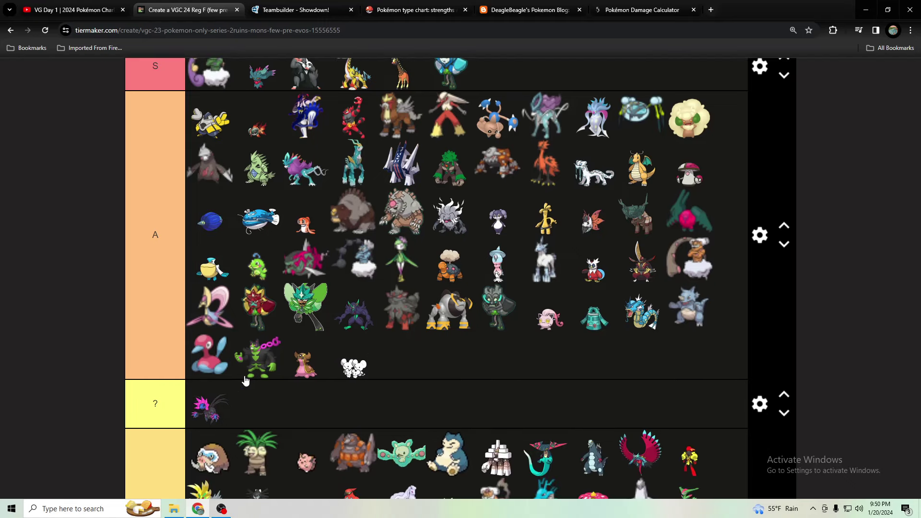
scroll(247, 379, "up", 4)
scroll(246, 380, "down", 3)
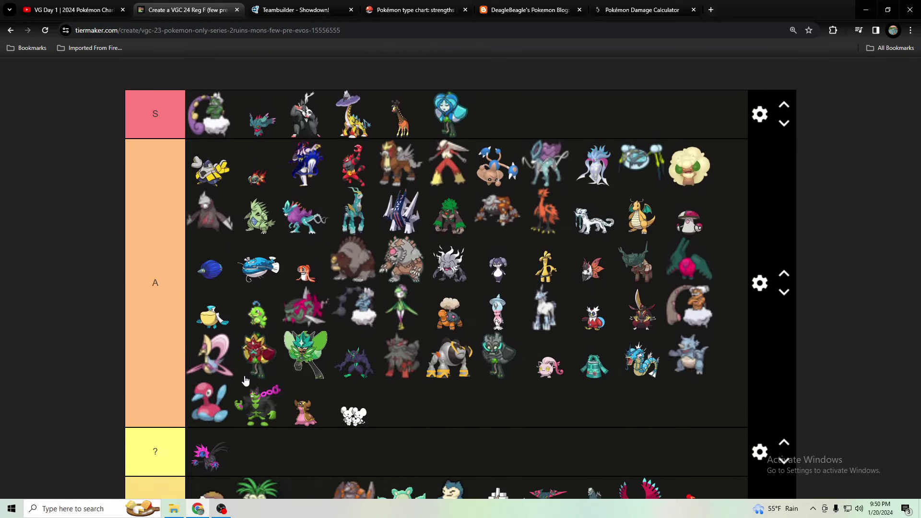
scroll(245, 380, "up", 1)
scroll(245, 380, "down", 2)
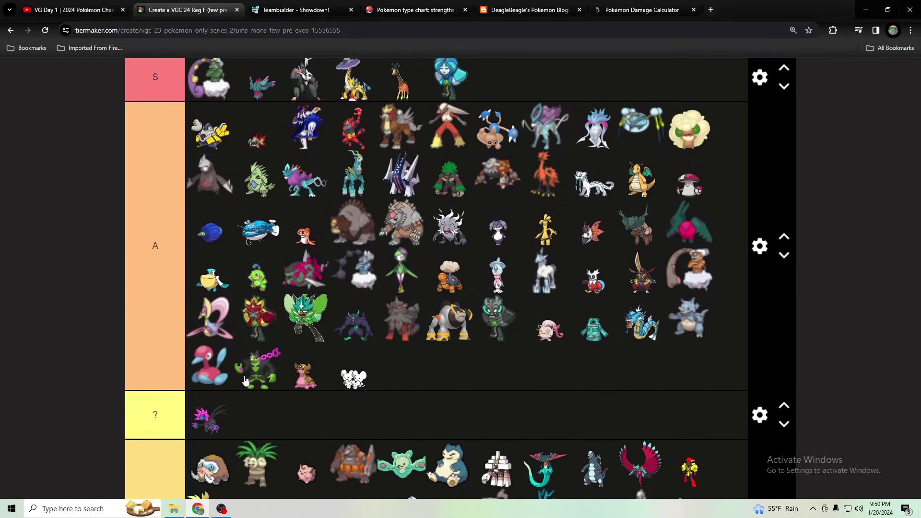
scroll(245, 380, "up", 1)
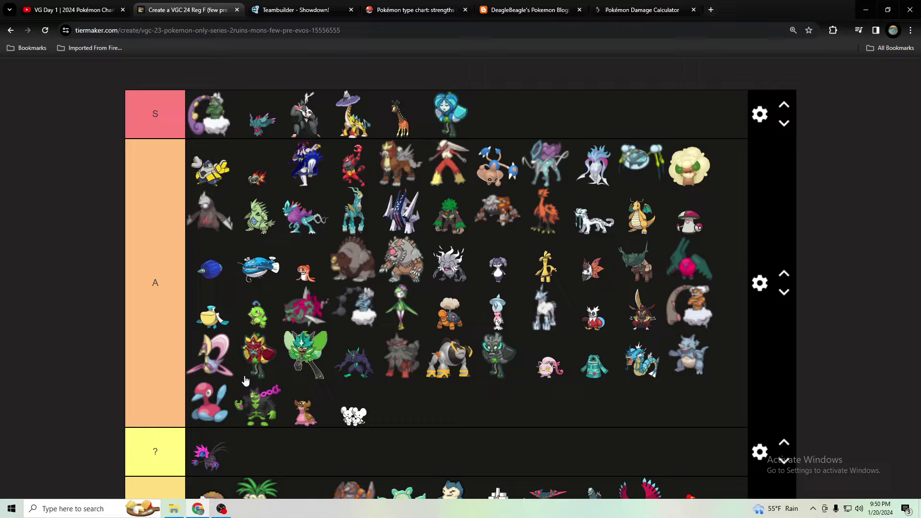
scroll(245, 380, "down", 2)
scroll(245, 379, "down", 3)
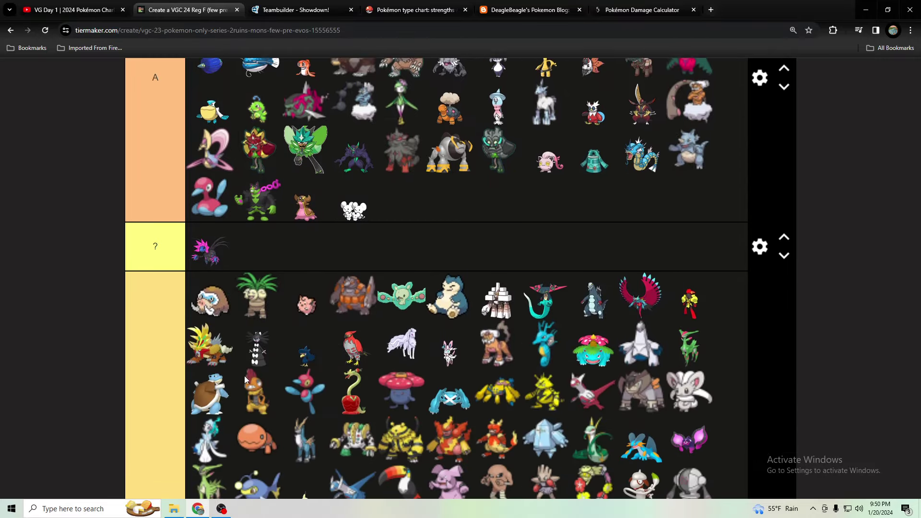
scroll(245, 380, "up", 5)
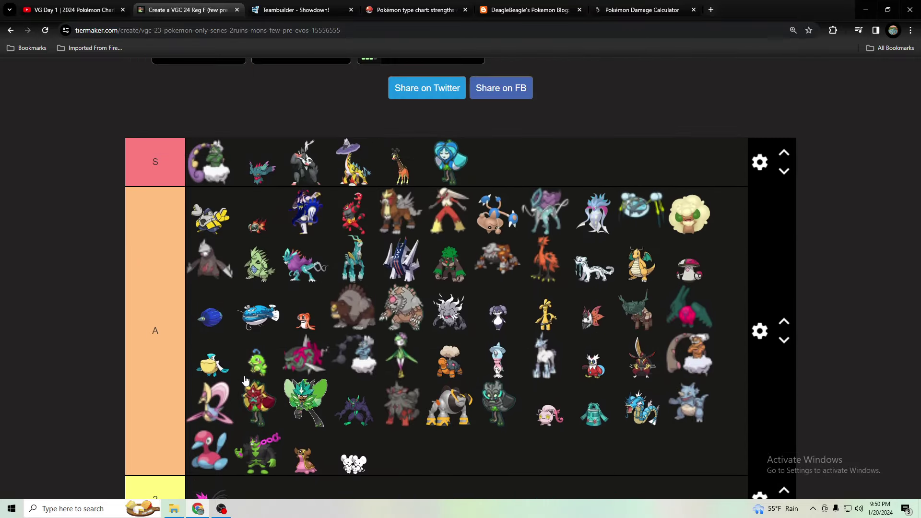
scroll(245, 381, "down", 1)
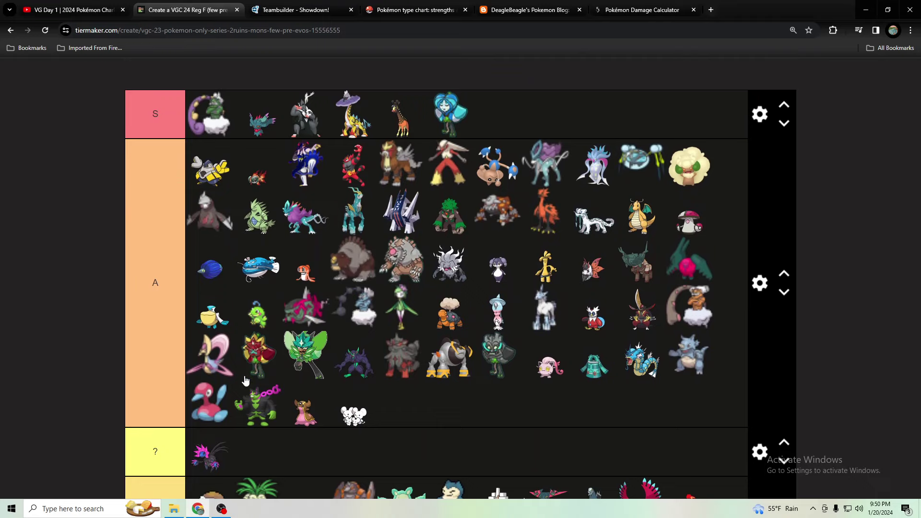